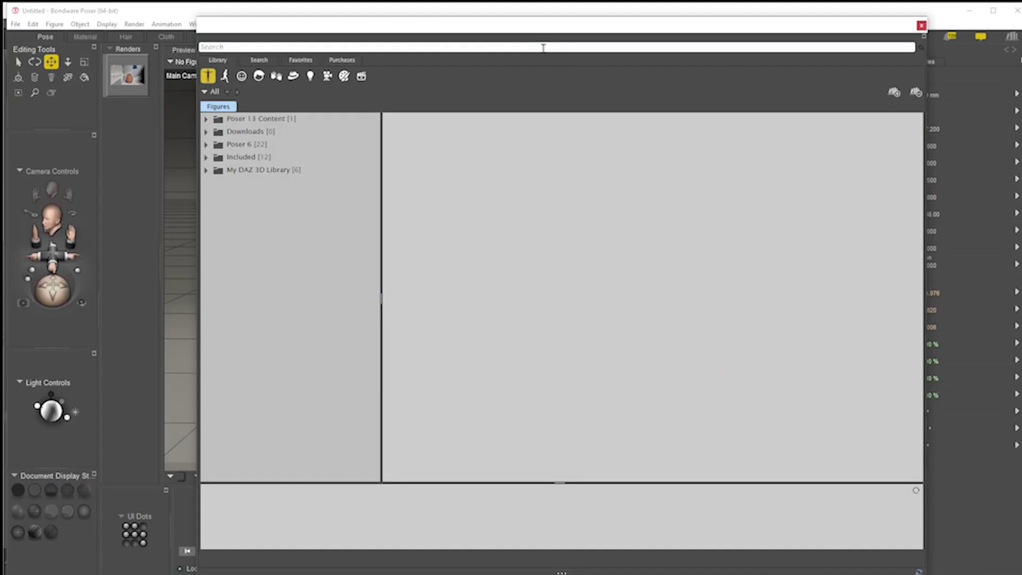
Copy the folder path of the My DAZ 3D Library's Runtime folder from File Explorer.
left_click_drag(542, 37, 513, 30)
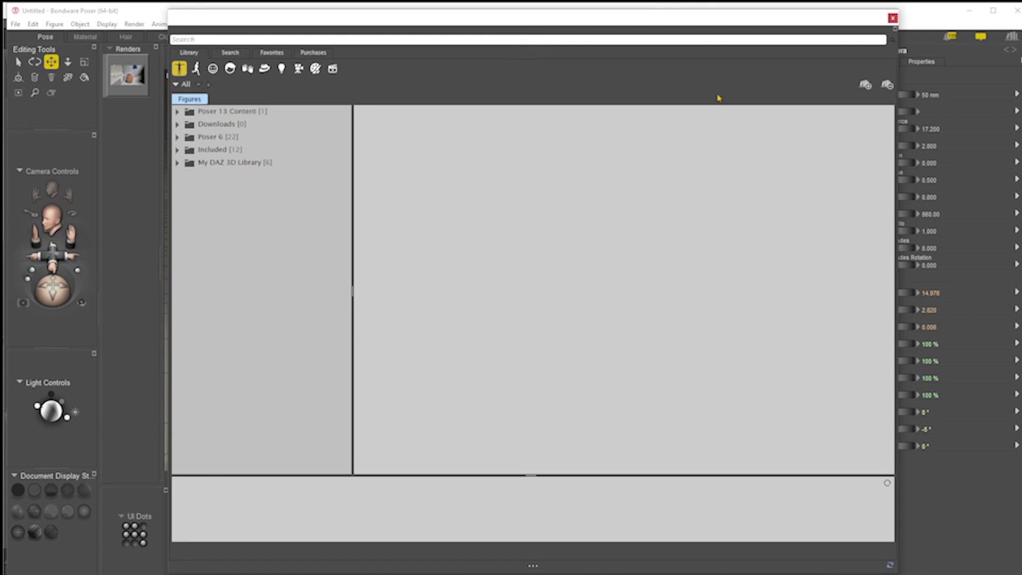
left_click(864, 87)
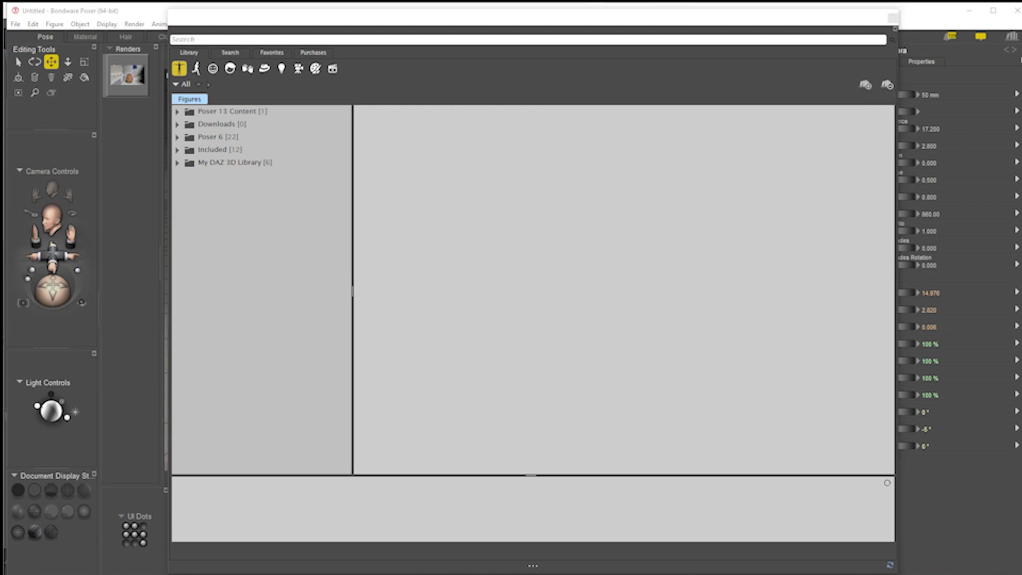
left_click_drag(1021, 69, 473, 70)
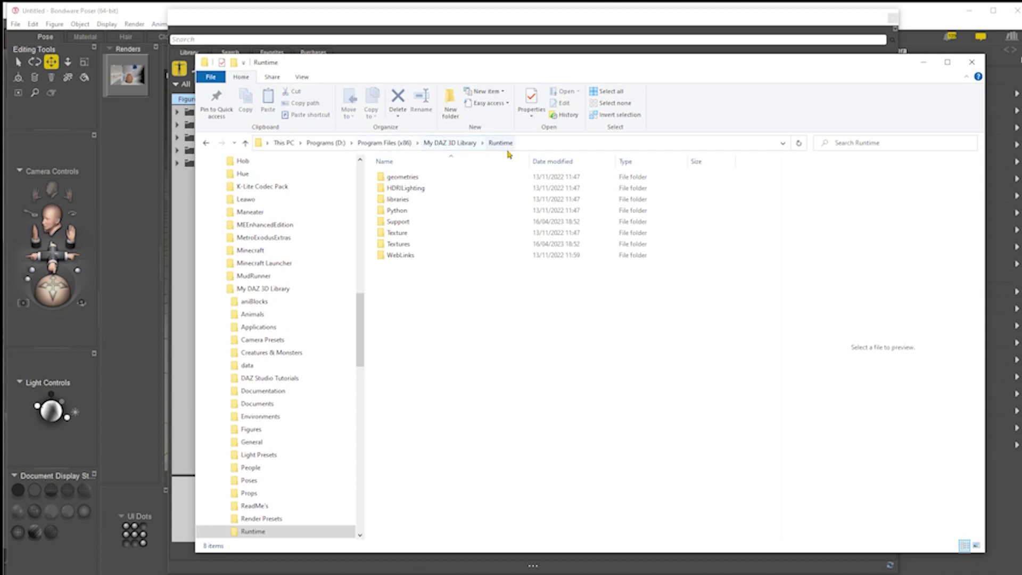
left_click(546, 142)
key("ctrl+c")
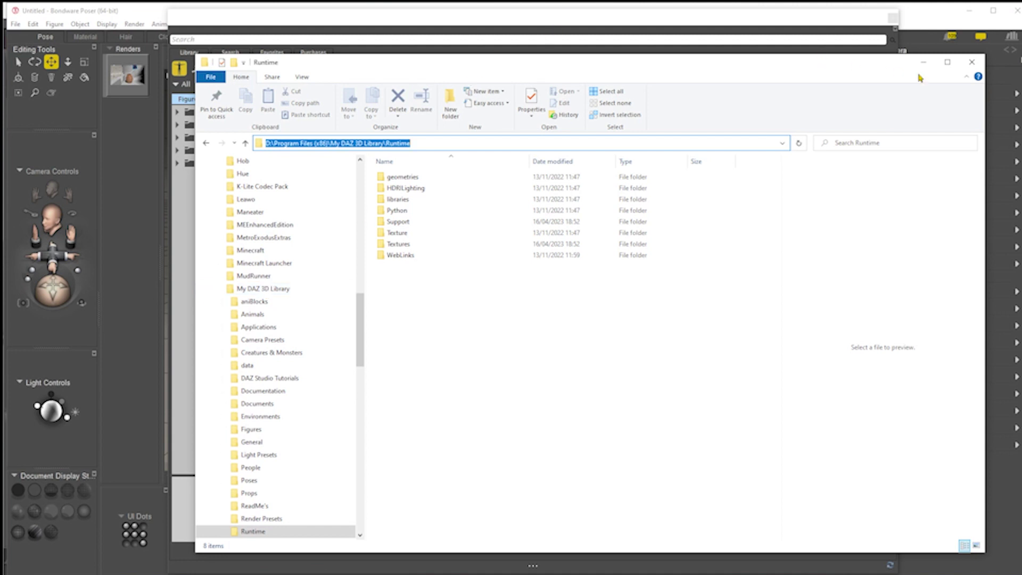
left_click(971, 62)
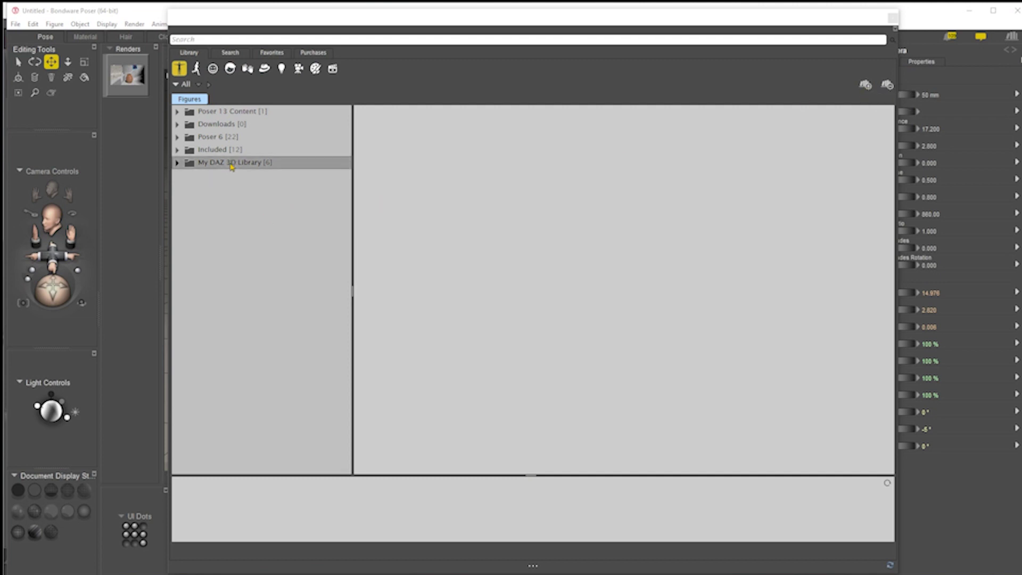
Start adding a runtime to the library and go to D:\Program Files (x86)\My DAZ 3D Library\Runtime.
left_click(865, 85)
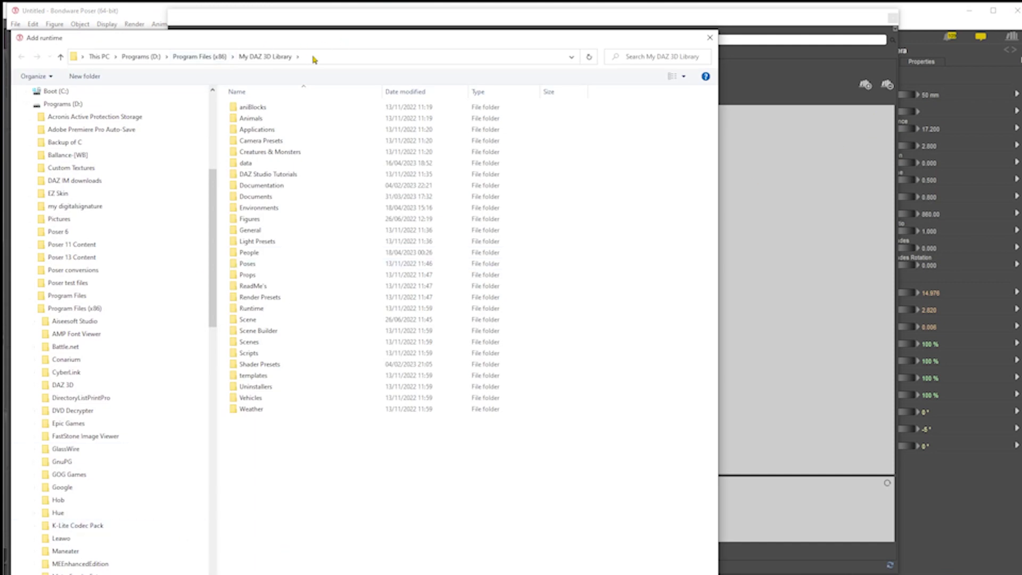
left_click(314, 57)
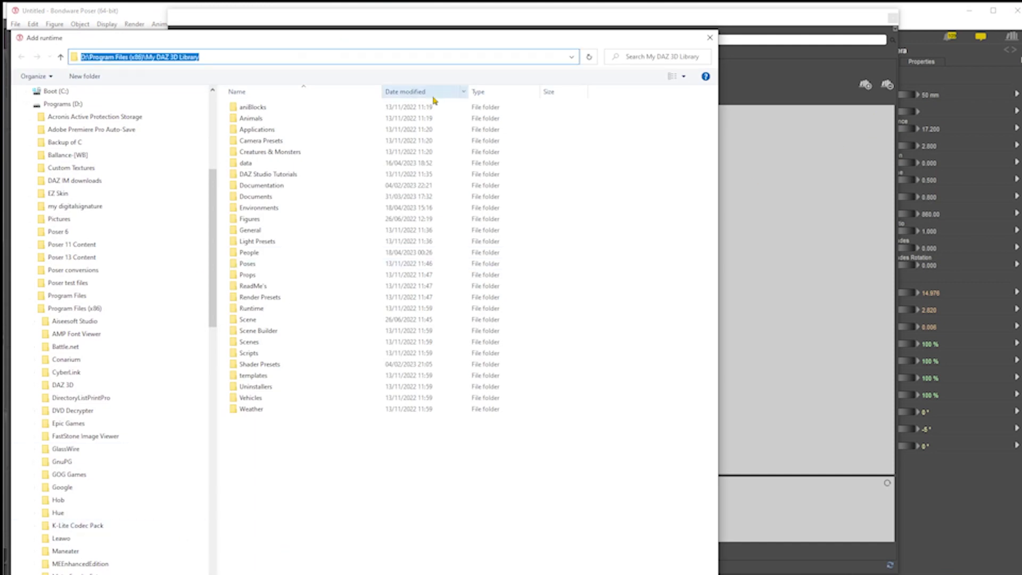
key("ctrl+v")
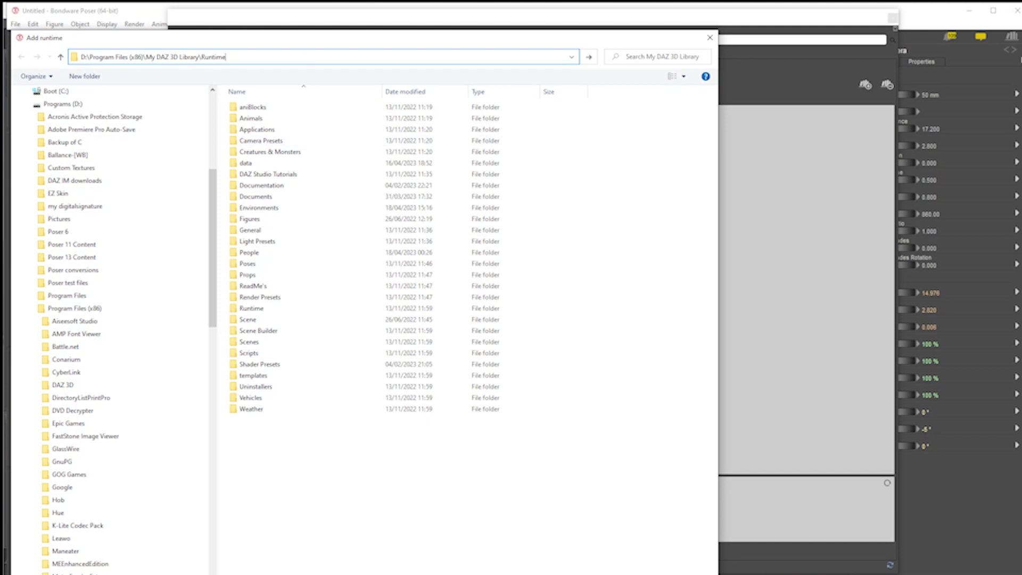
key("Return")
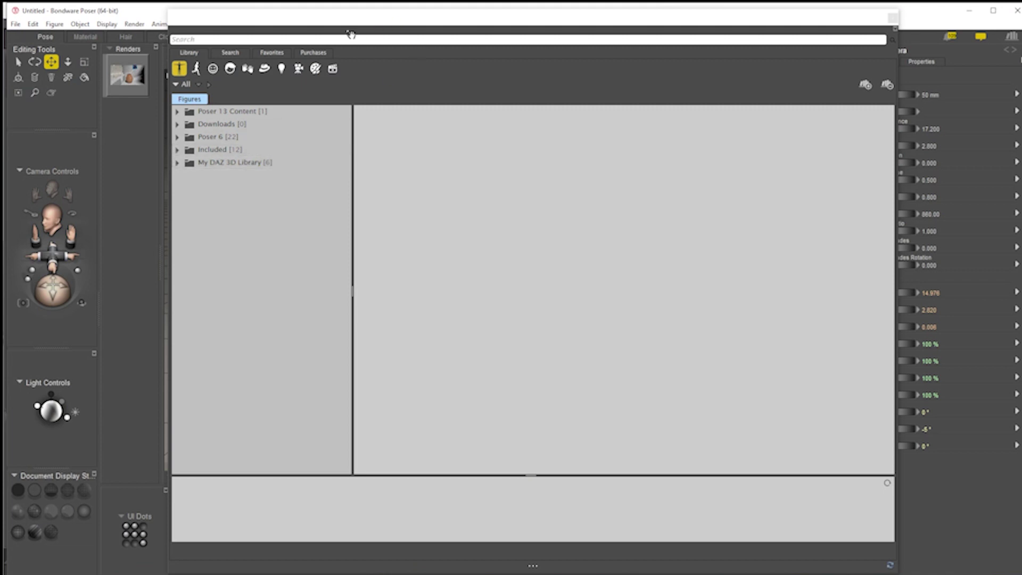
Move the floating content library window out of the way of the preview.
left_click_drag(340, 18, 1021, 27)
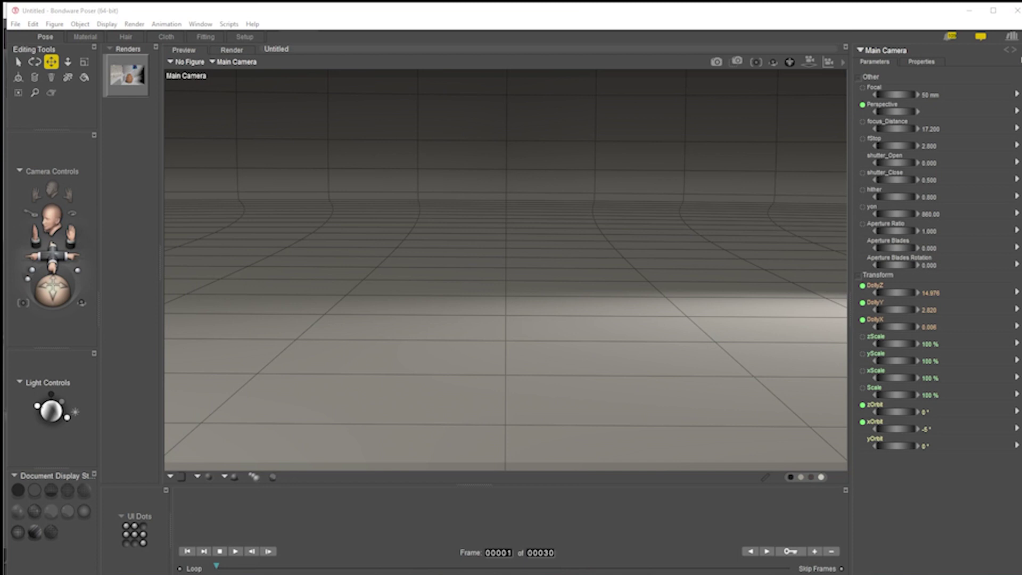
left_click(1011, 36)
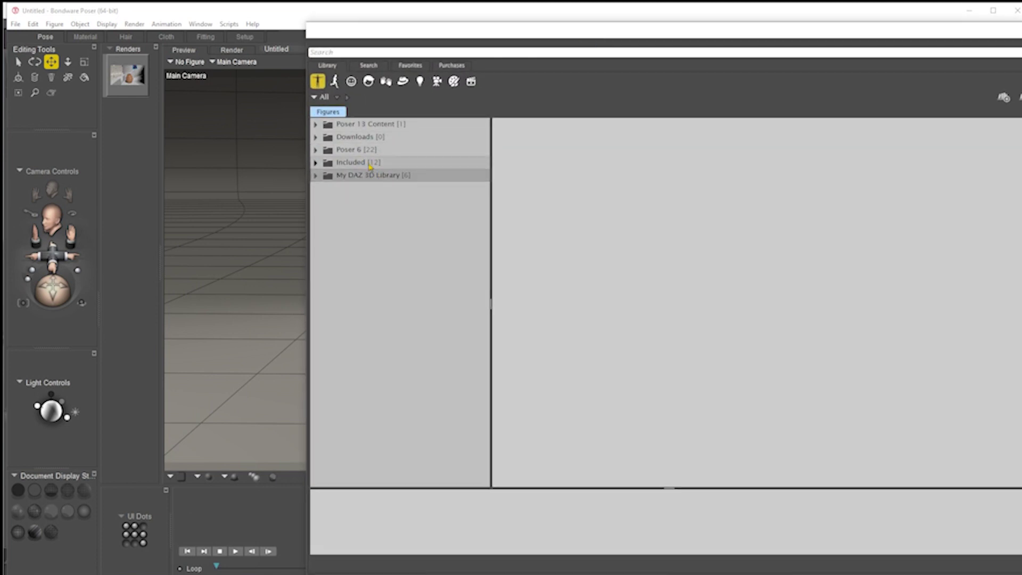
left_click_drag(473, 33, 1021, 29)
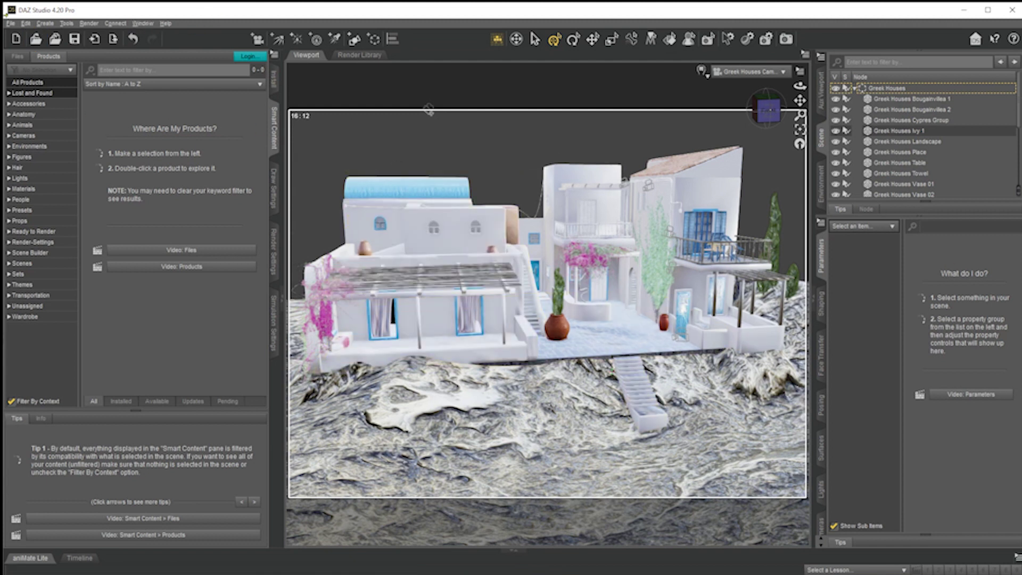
Switch to DAZ Studio and start a COLLADA export of the scene as Greek Houses.dae in the Poser conversions folder.
left_click(10, 24)
left_click(56, 151)
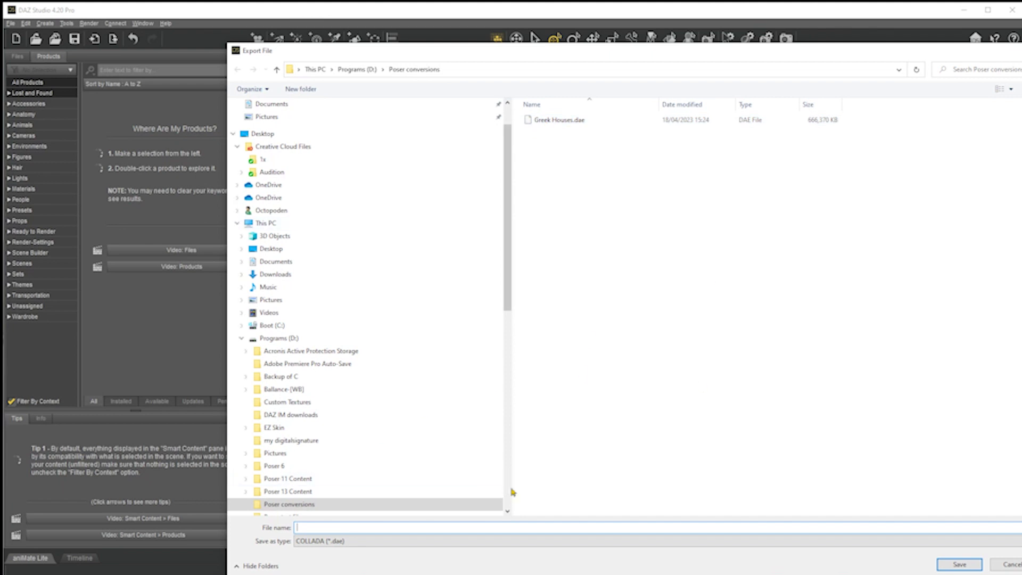
left_click(555, 121)
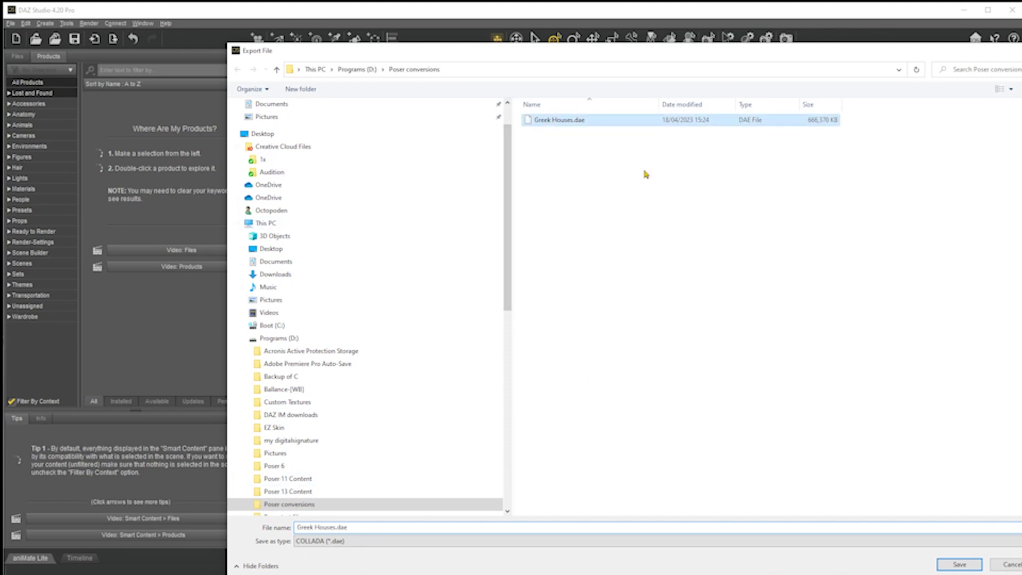
left_click(959, 564)
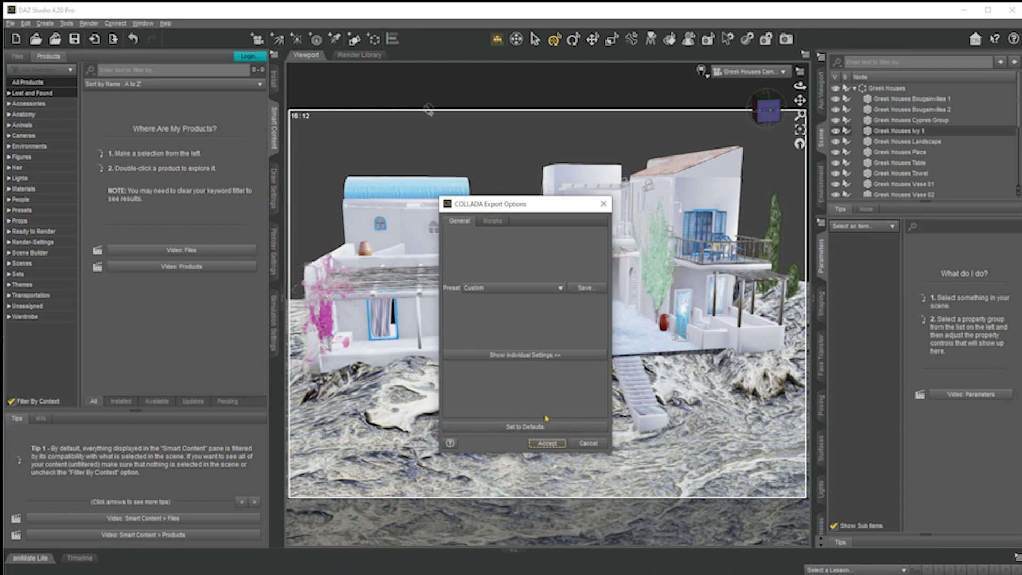
Show the individual COLLADA export settings, turn off Collect maps, and cancel the export.
left_click(535, 355)
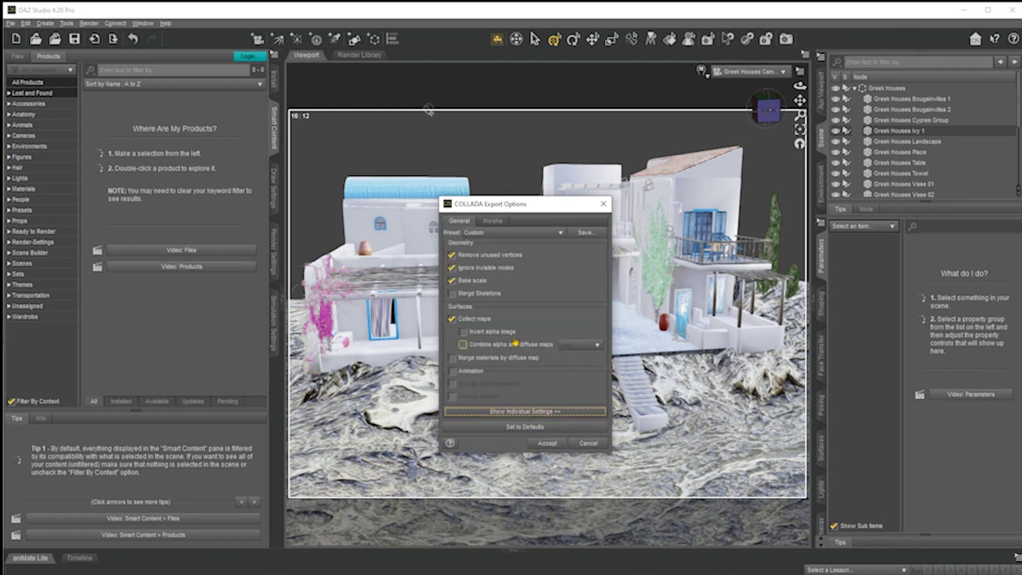
left_click(454, 319)
left_click(461, 321)
left_click(452, 319)
left_click(451, 319)
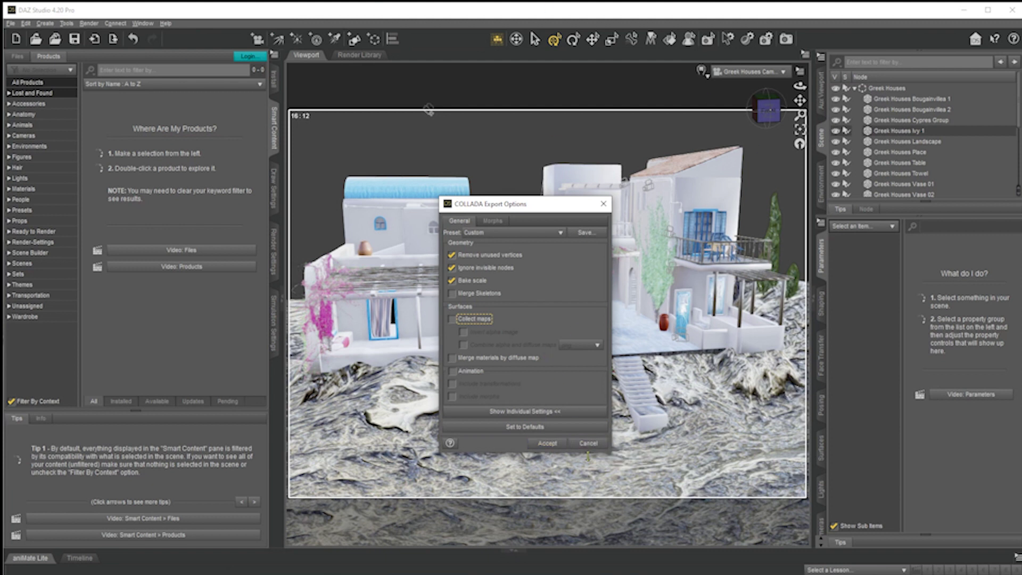
left_click(588, 443)
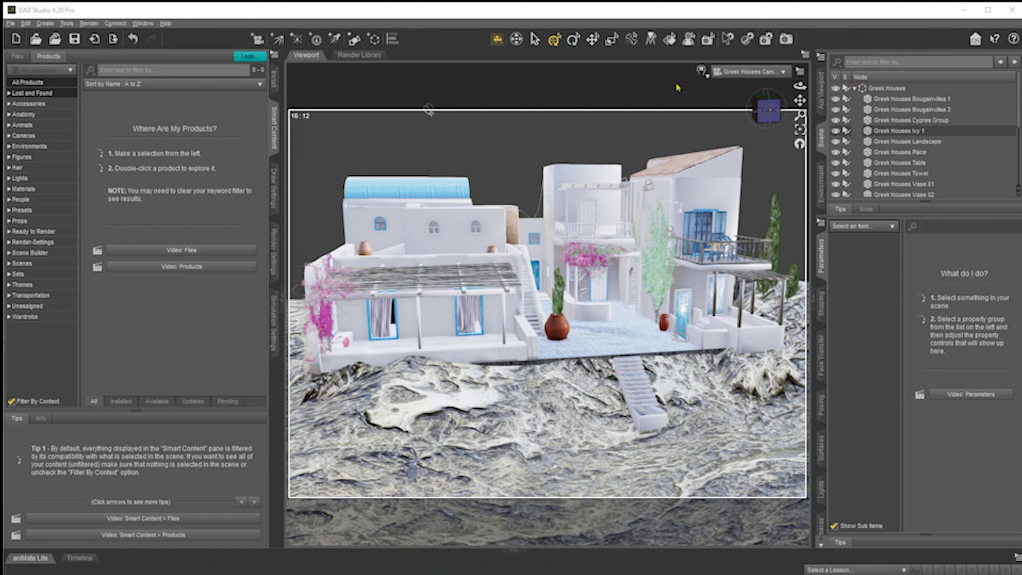
Inspect the Poser conversions folder in File Explorer for the exported Greek Houses.dae file.
left_click_drag(1021, 24, 551, 53)
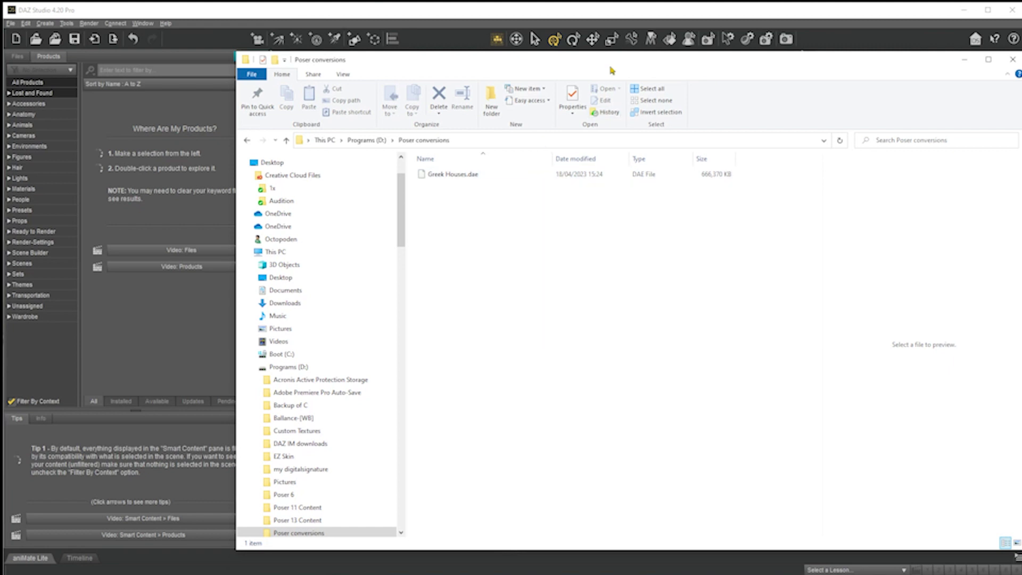
left_click_drag(602, 64, 506, 55)
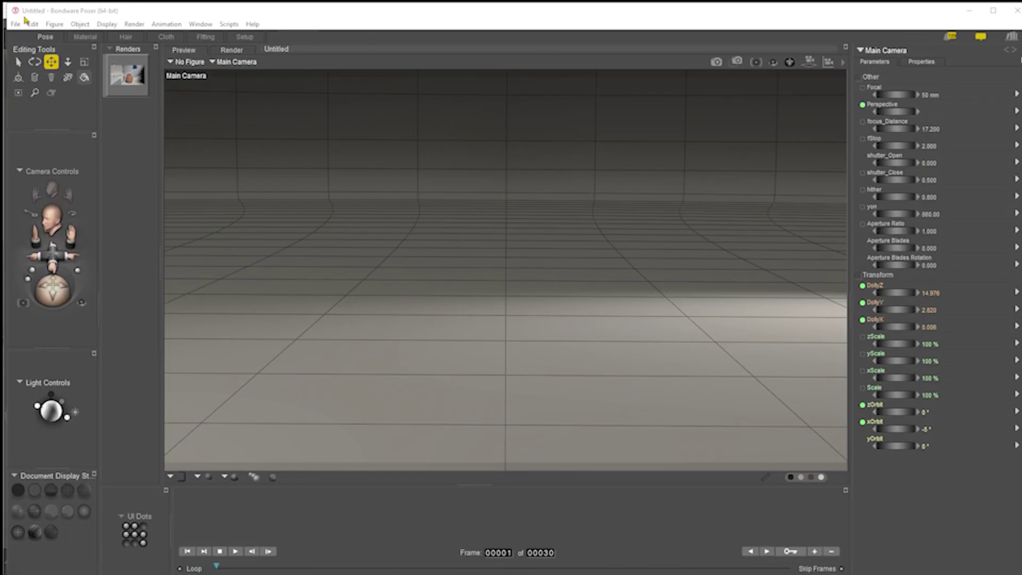
Switch to Poser and import Greek Houses.dae as a COLLADA file, adjusting the import options.
left_click(16, 23)
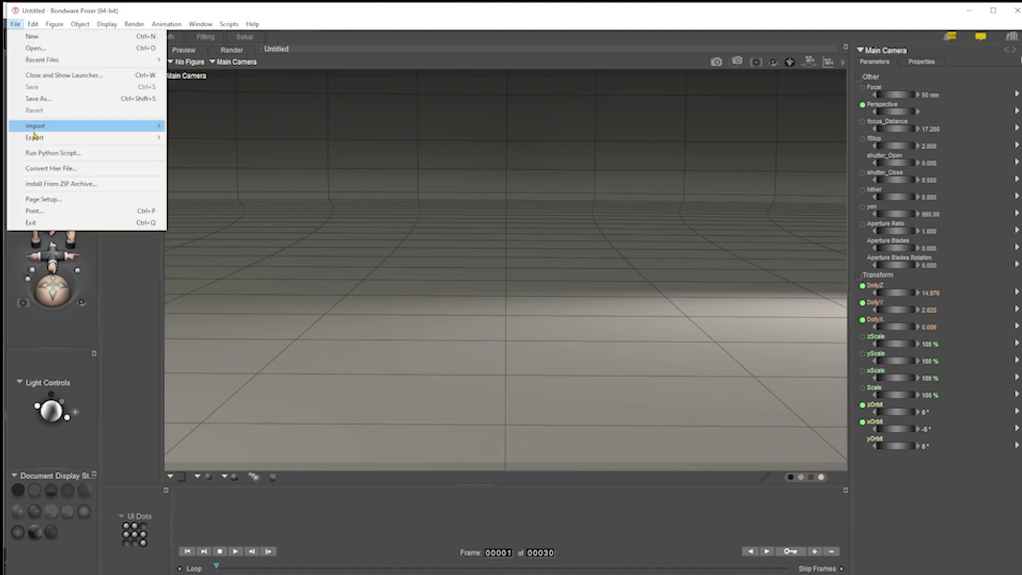
mouse_move(67, 128)
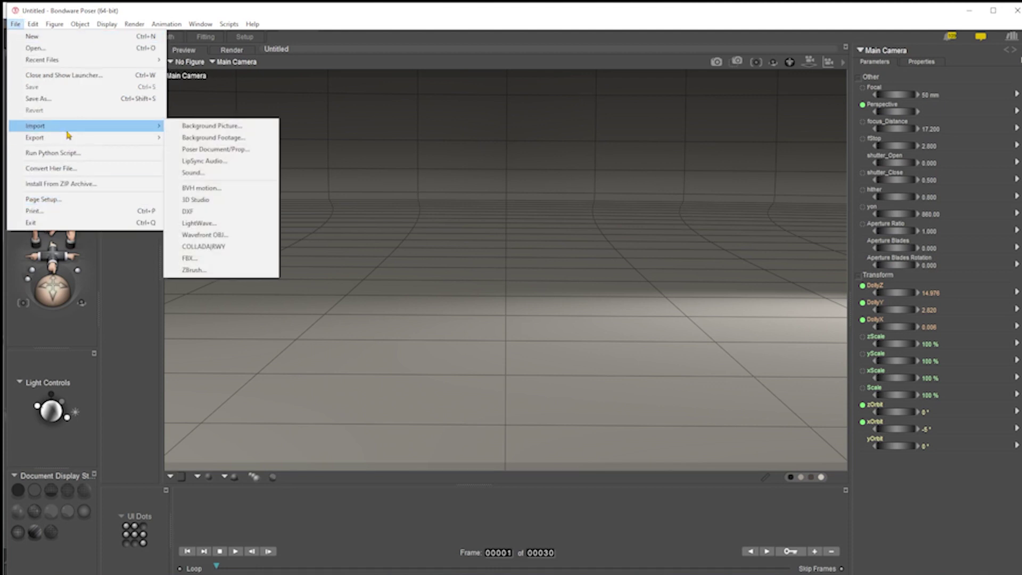
left_click(211, 246)
double_click(265, 108)
left_click(456, 269)
left_click(454, 282)
left_click(601, 329)
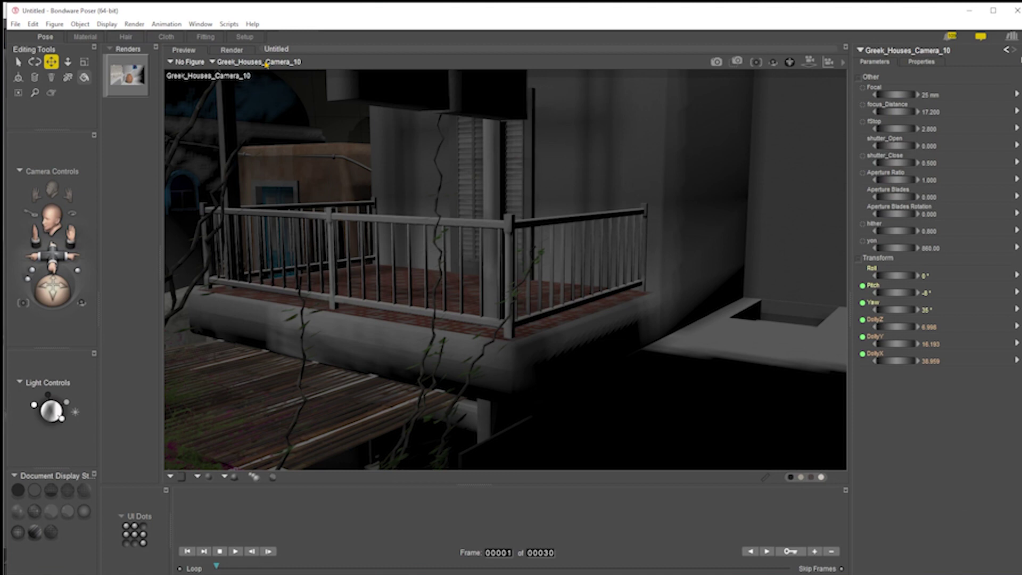
Check which lights are present in the imported scene.
left_click(223, 62)
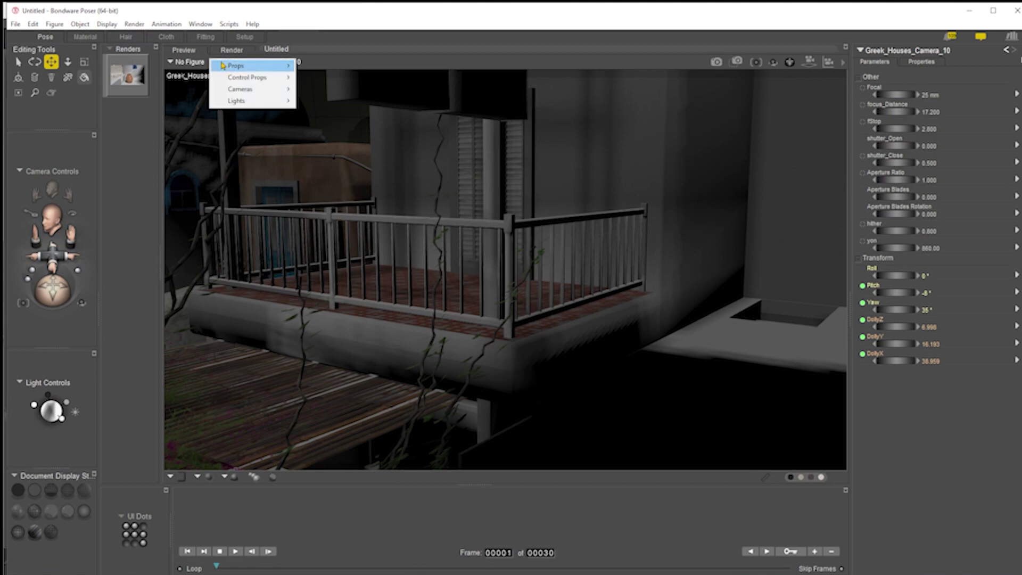
mouse_move(242, 109)
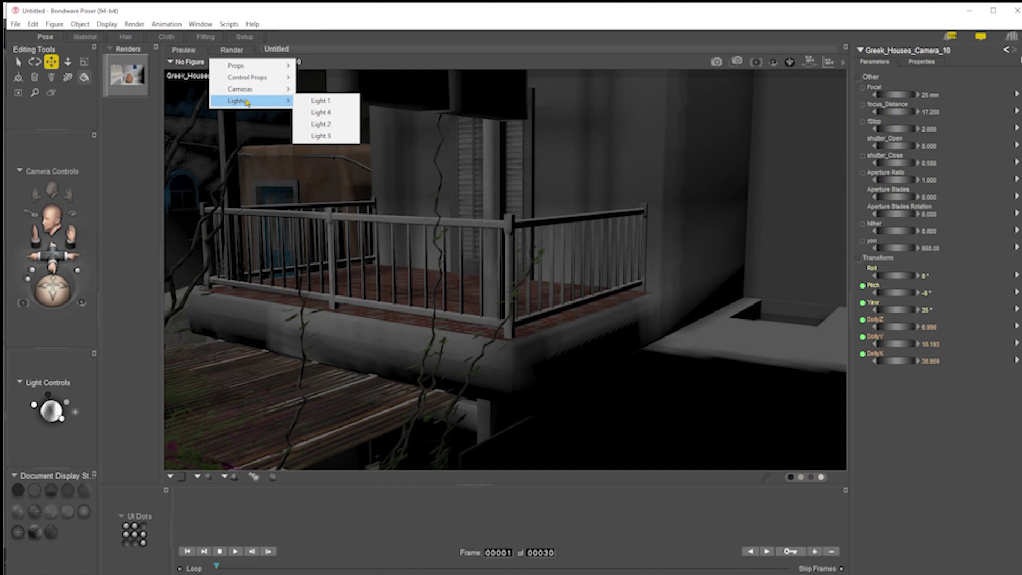
left_click(362, 45)
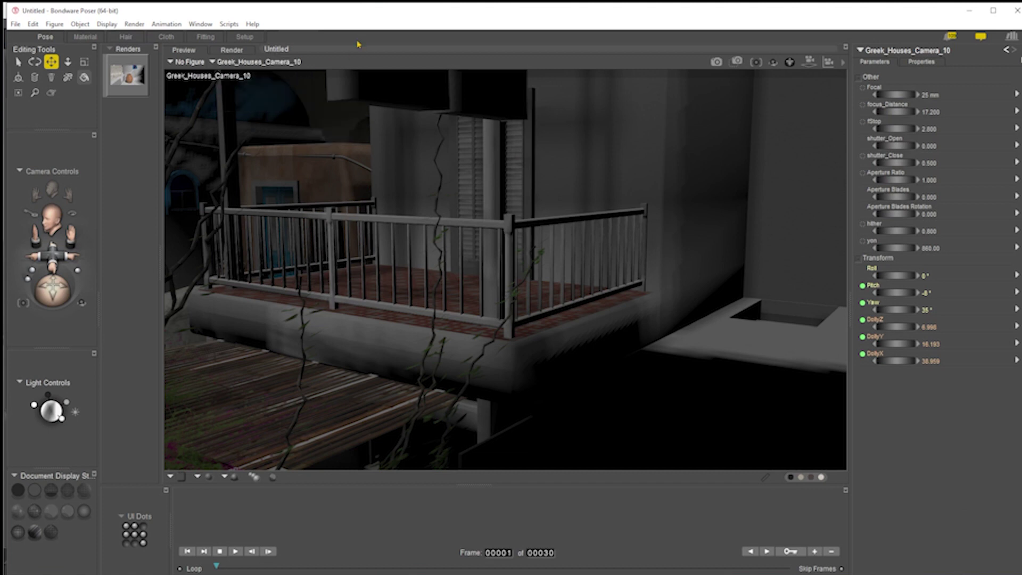
Switch the preview's camera view to Greek_Houses_Camera_1.
right_click(215, 76)
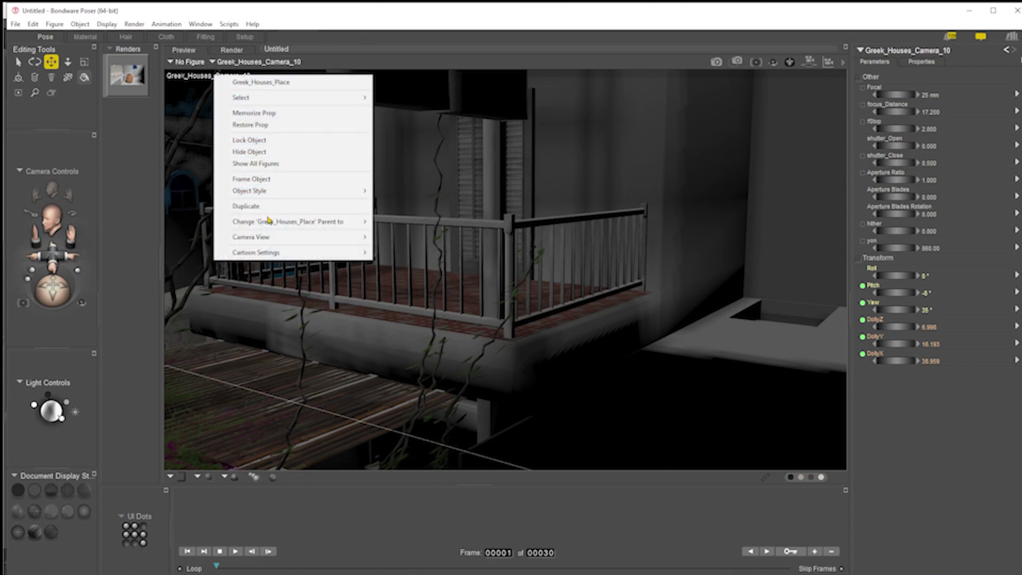
mouse_move(277, 242)
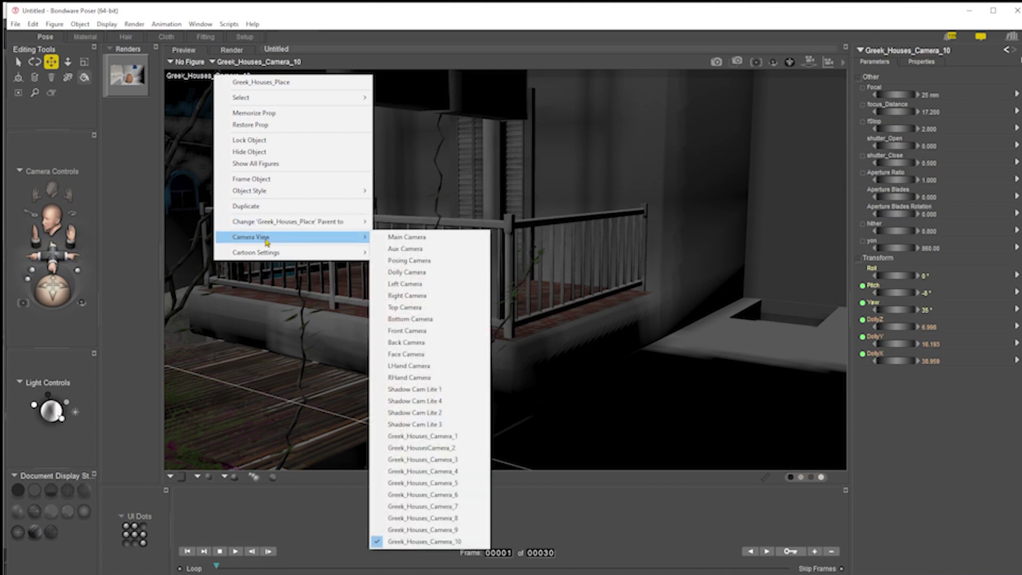
left_click(442, 436)
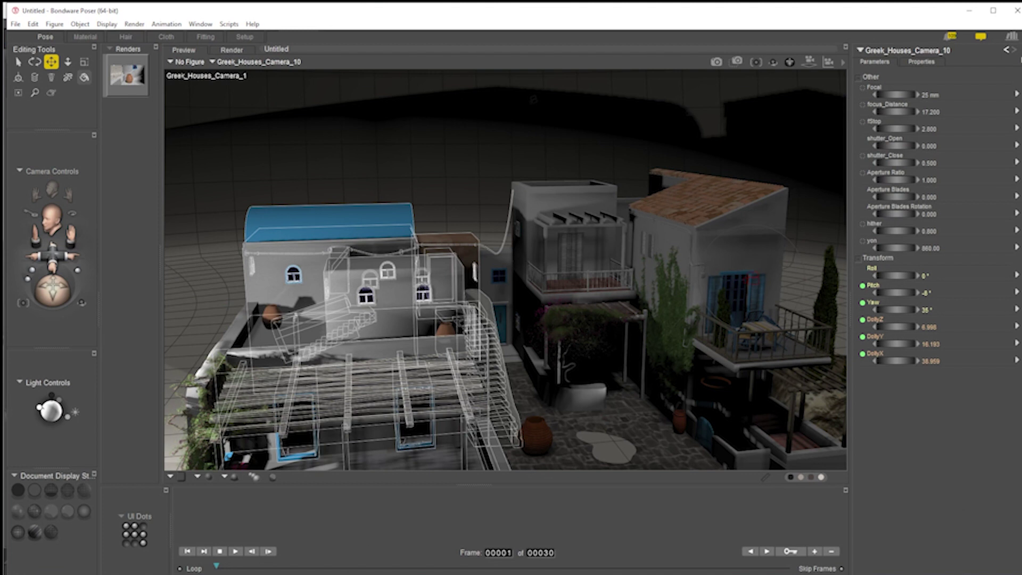
Select the GROUND object and make it invisible in its properties.
right_click(231, 187)
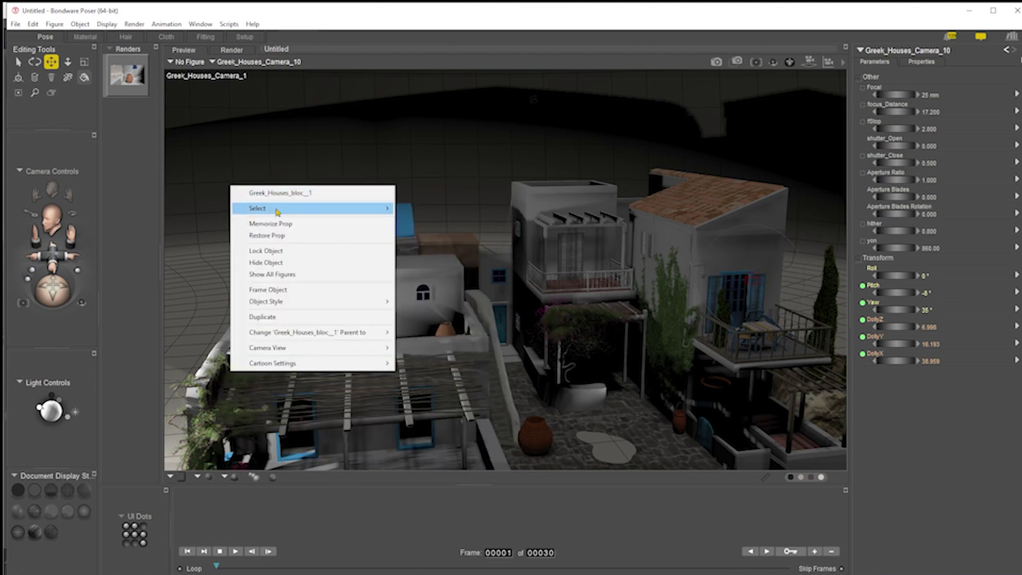
mouse_move(272, 209)
left_click(425, 207)
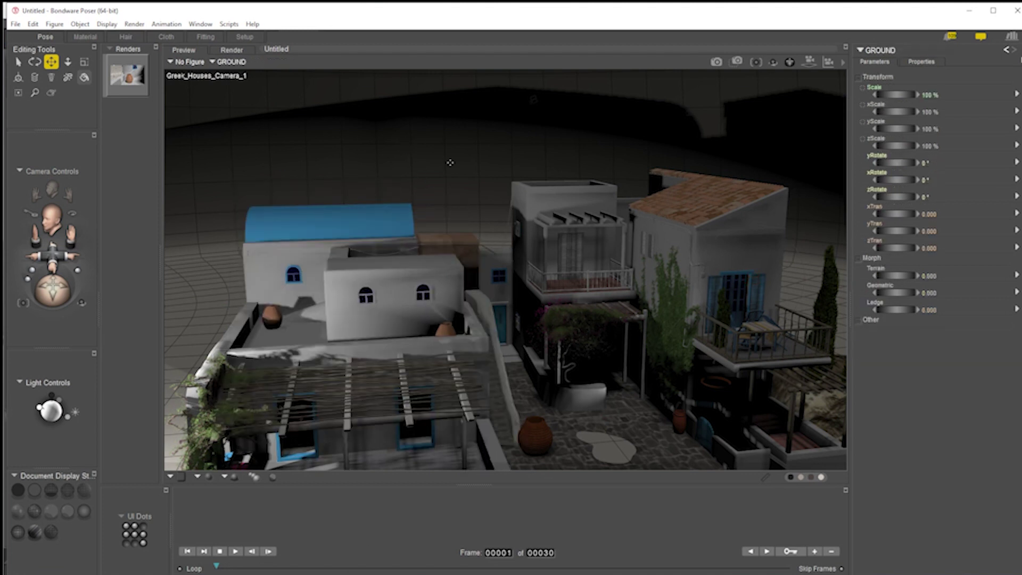
right_click(379, 160)
mouse_move(439, 183)
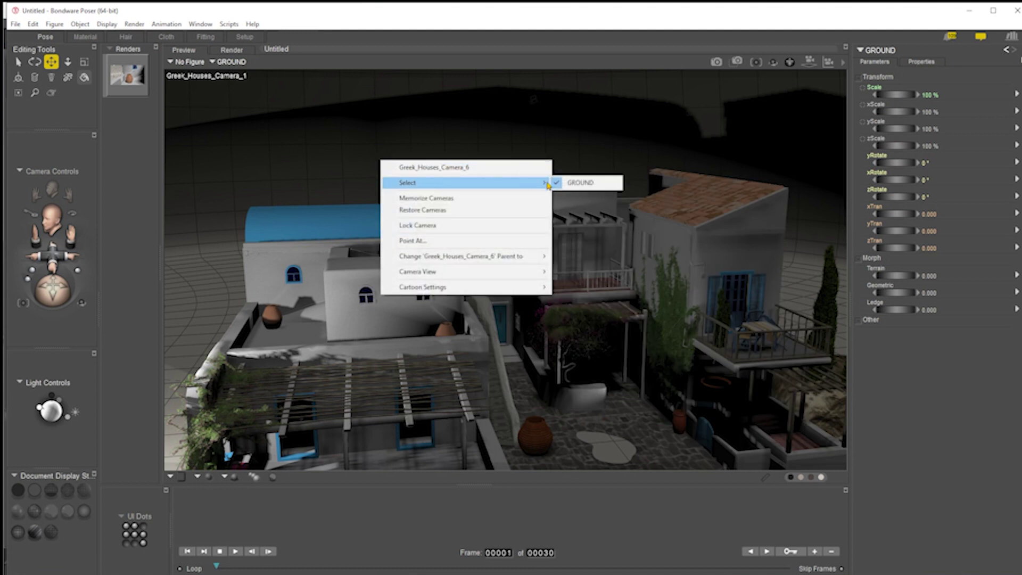
left_click(592, 185)
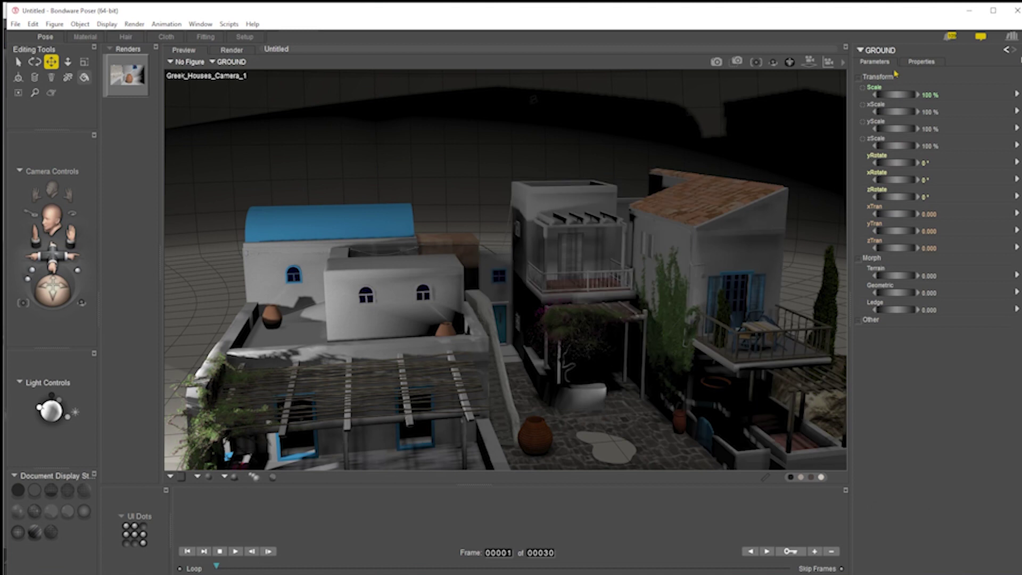
left_click(922, 62)
left_click(862, 101)
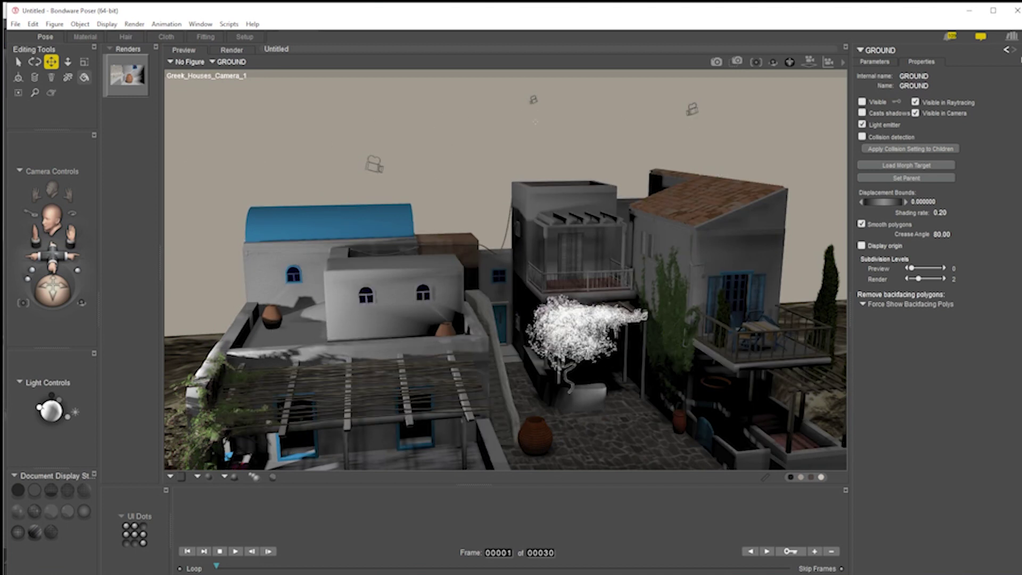
Set the render dimensions to match the preview window and render the Greek Houses scene.
left_click(842, 62)
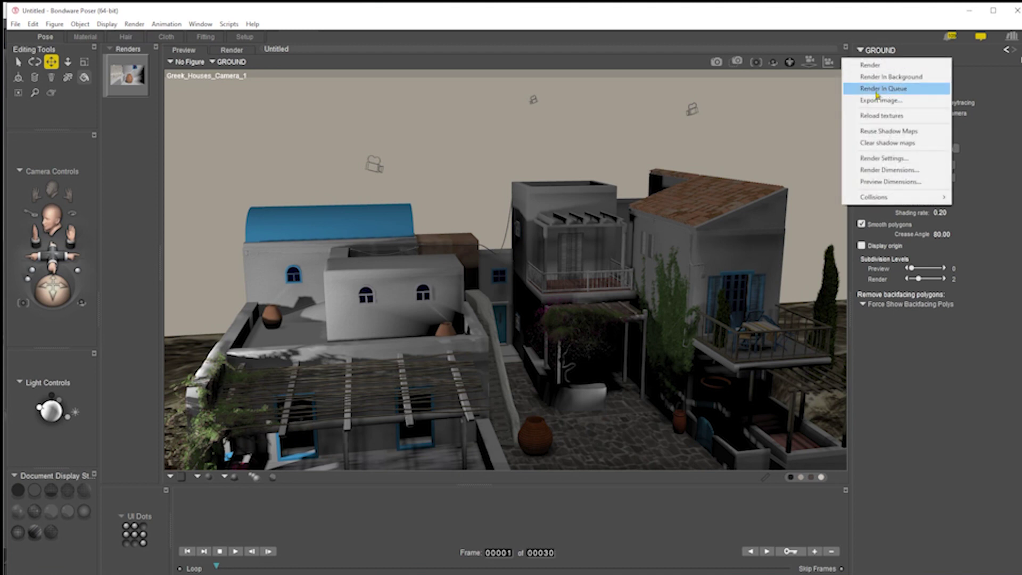
left_click(891, 170)
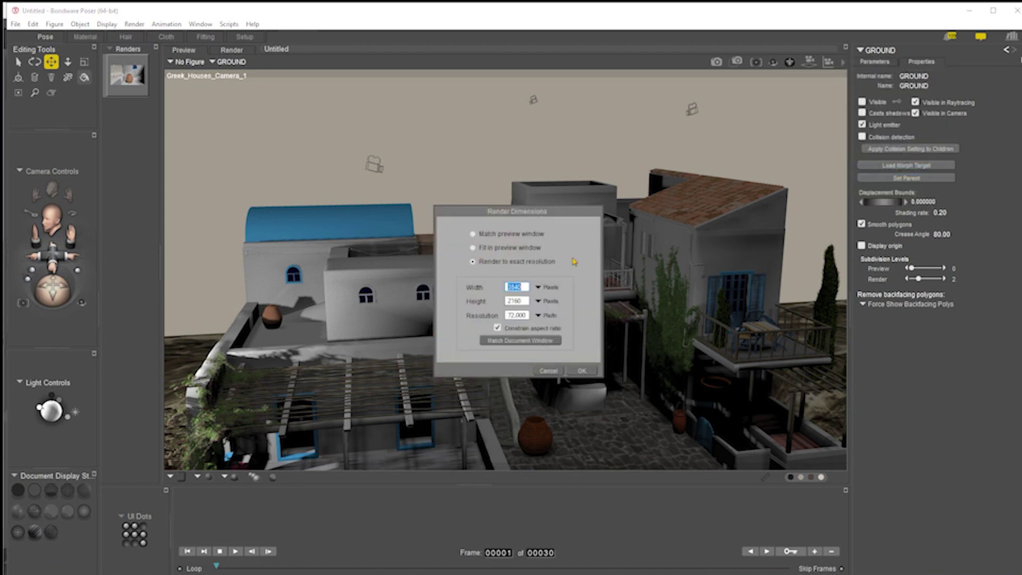
left_click(494, 235)
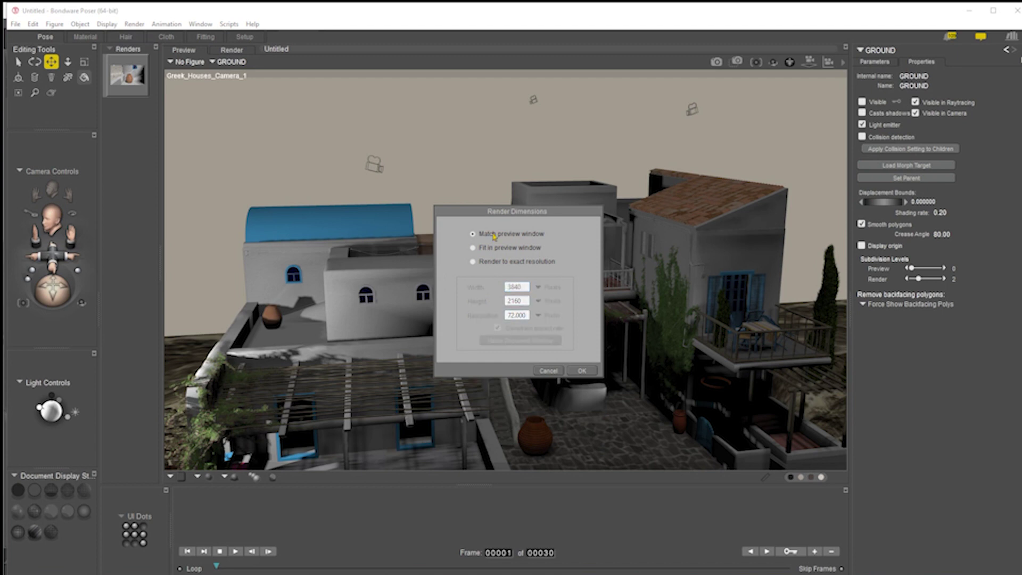
left_click(581, 371)
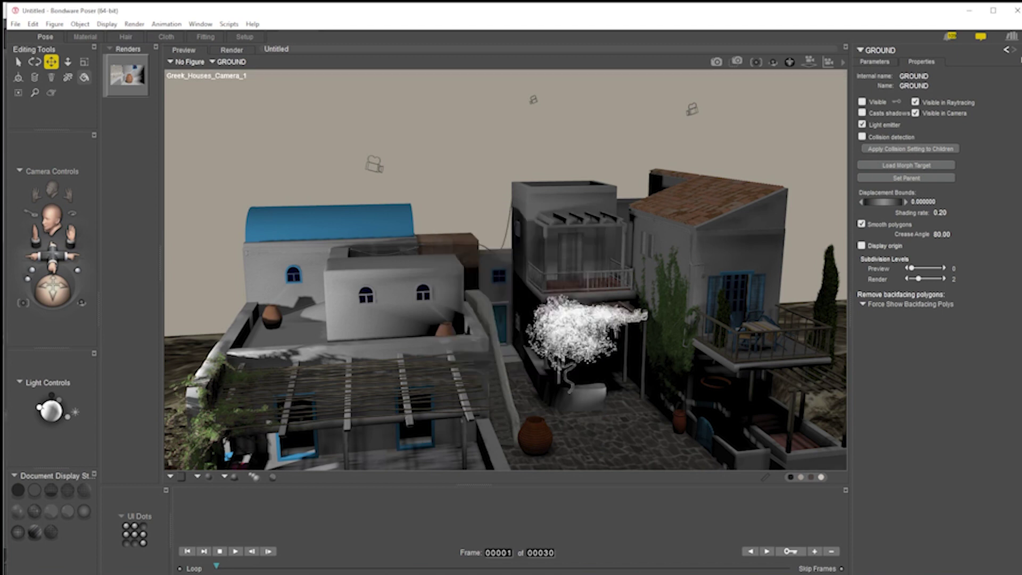
left_click(717, 63)
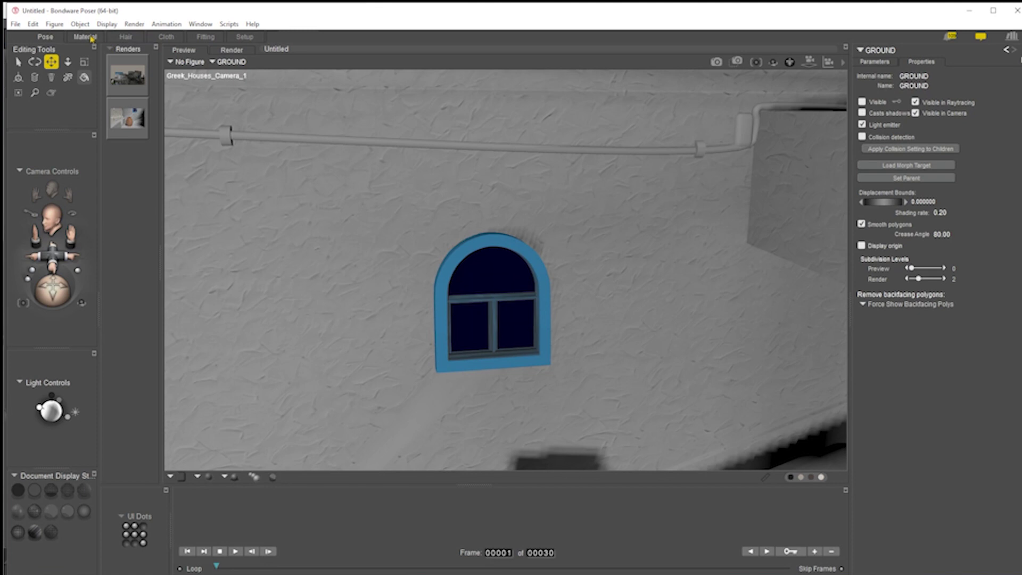
Open the white stucco wall's material nodes and move its Color_Texture node away from the PoserSurface node.
left_click(85, 36)
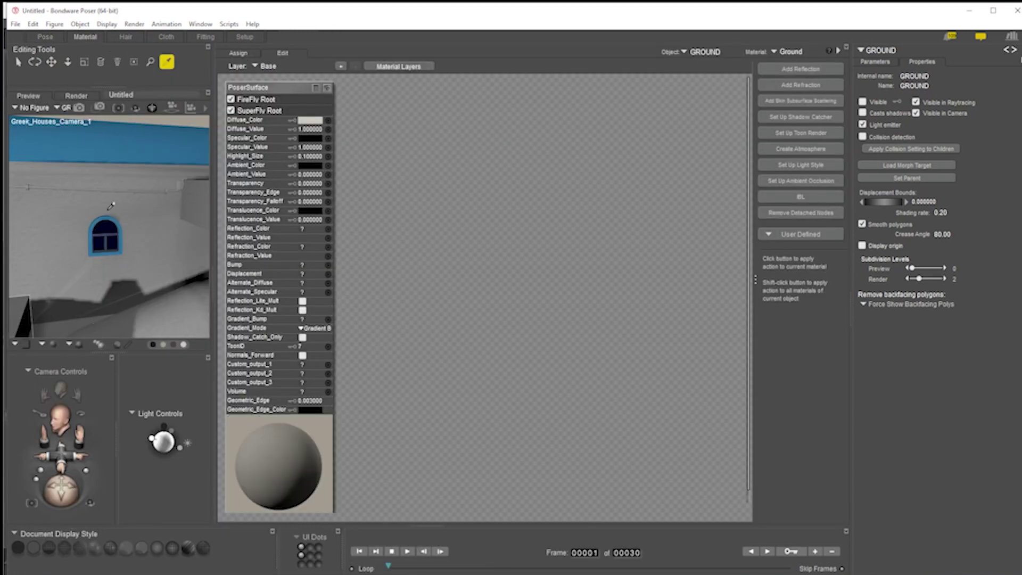
left_click(63, 211)
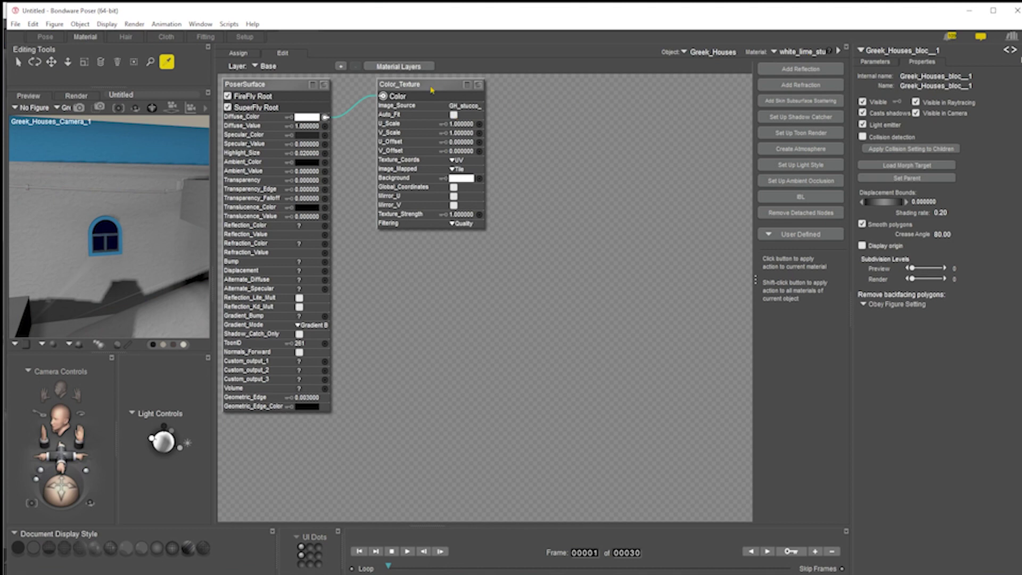
left_click_drag(436, 86, 470, 91)
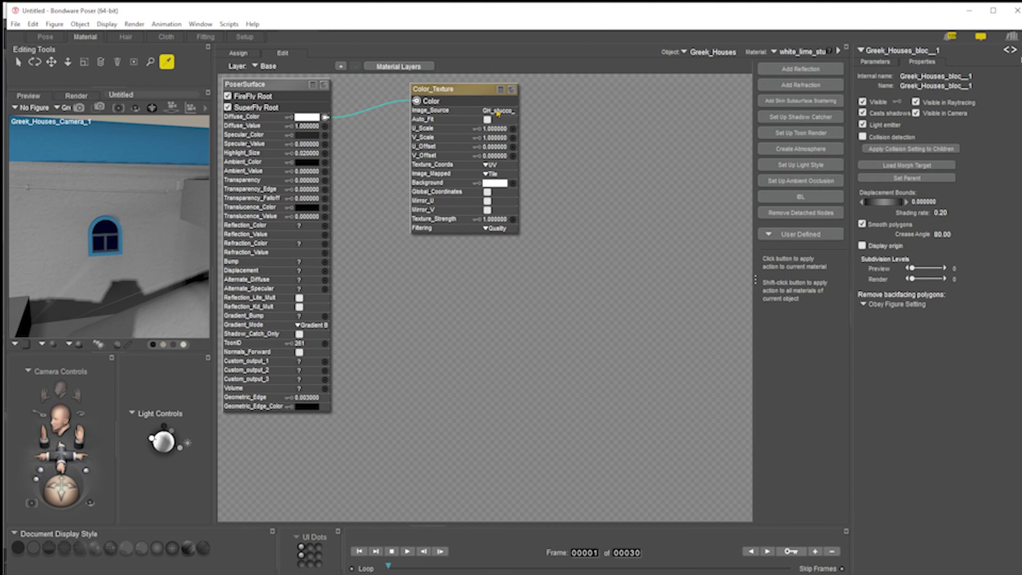
Copy the path of the Greek Houses texture folder from the Color_Texture image's file browser, leaving the texture assignment alone.
left_click(496, 114)
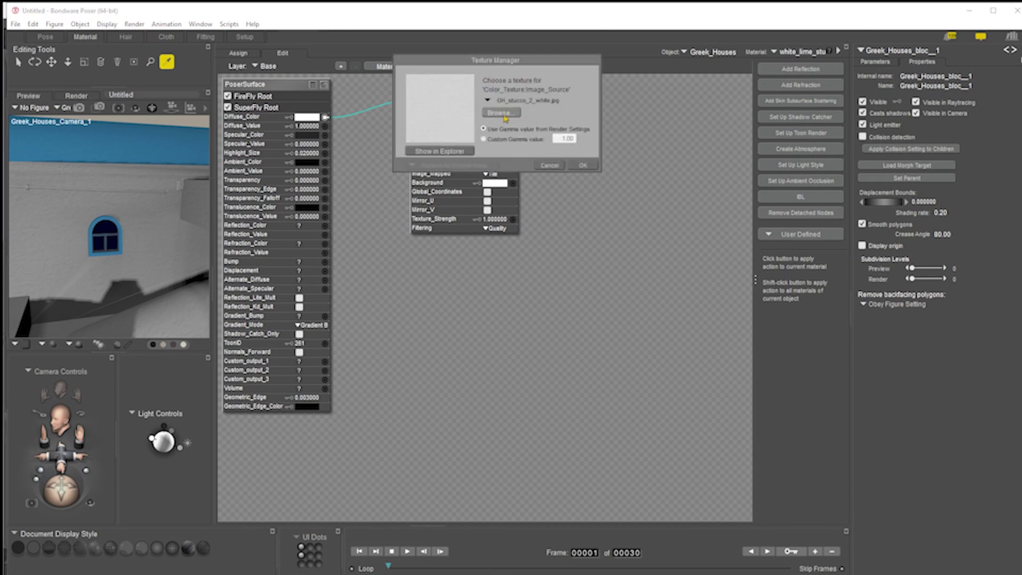
left_click(501, 114)
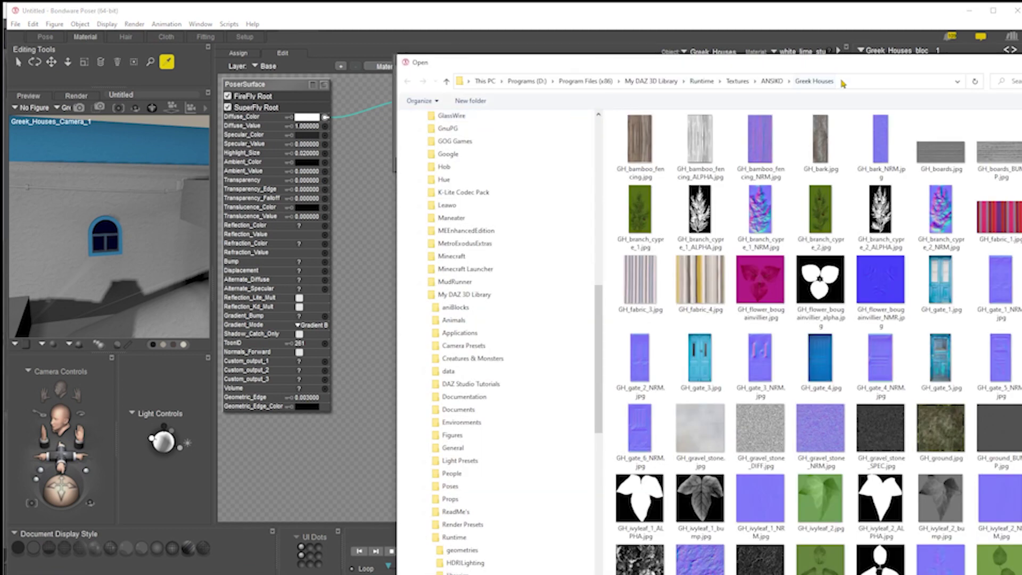
left_click(848, 83)
key("ctrl+c")
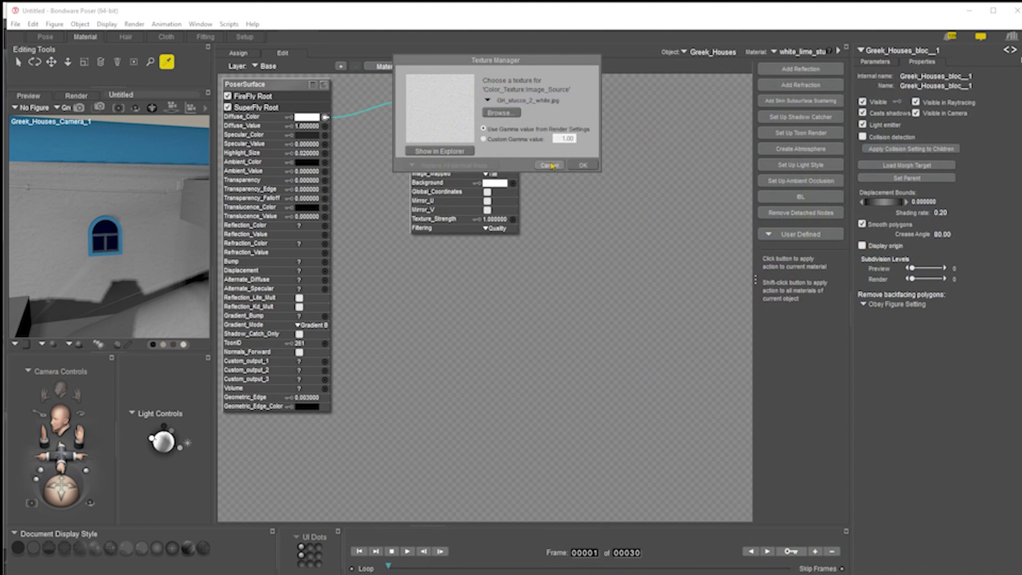
left_click(554, 167)
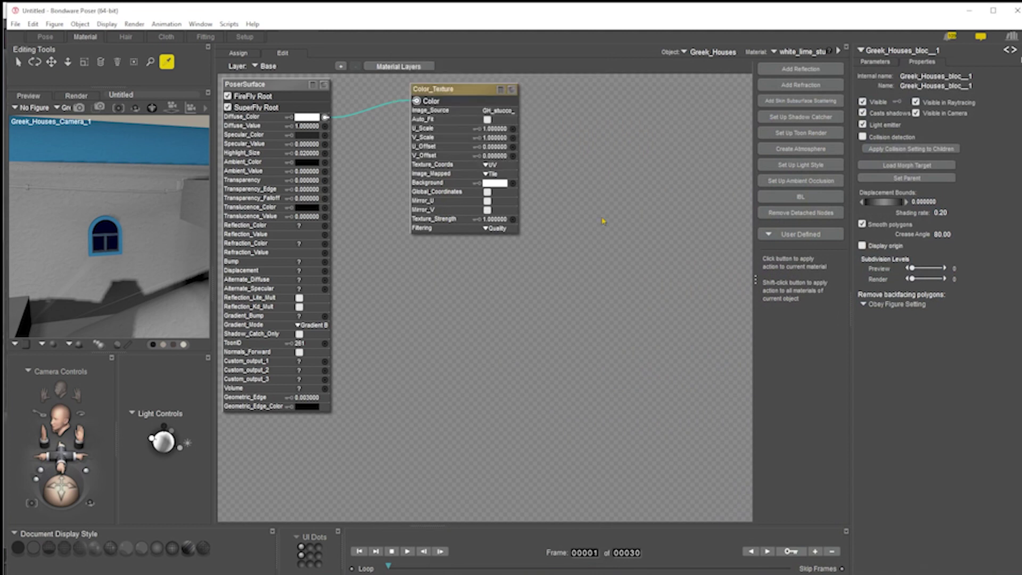
right_click(566, 241)
mouse_move(601, 249)
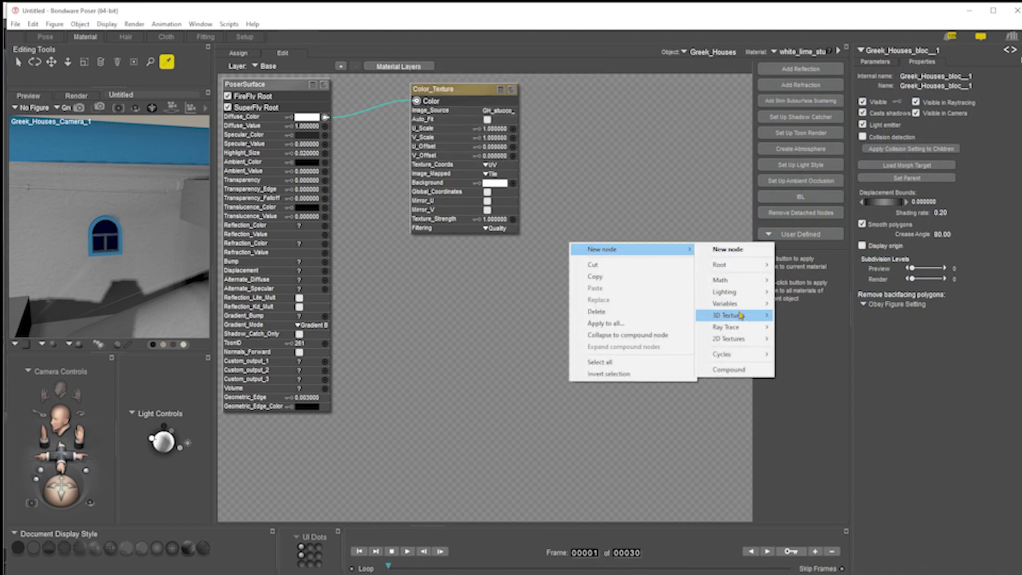
left_click(661, 171)
Browse the Greek Houses texture folder for the normal and specular maps that match GH_stucco_2_white.jpg.
left_click(508, 110)
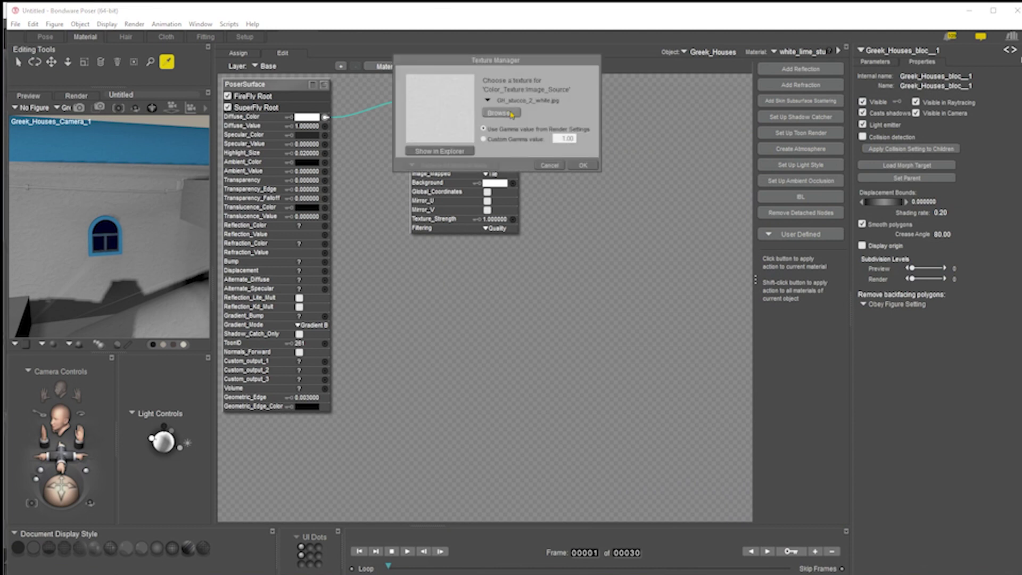
left_click(503, 113)
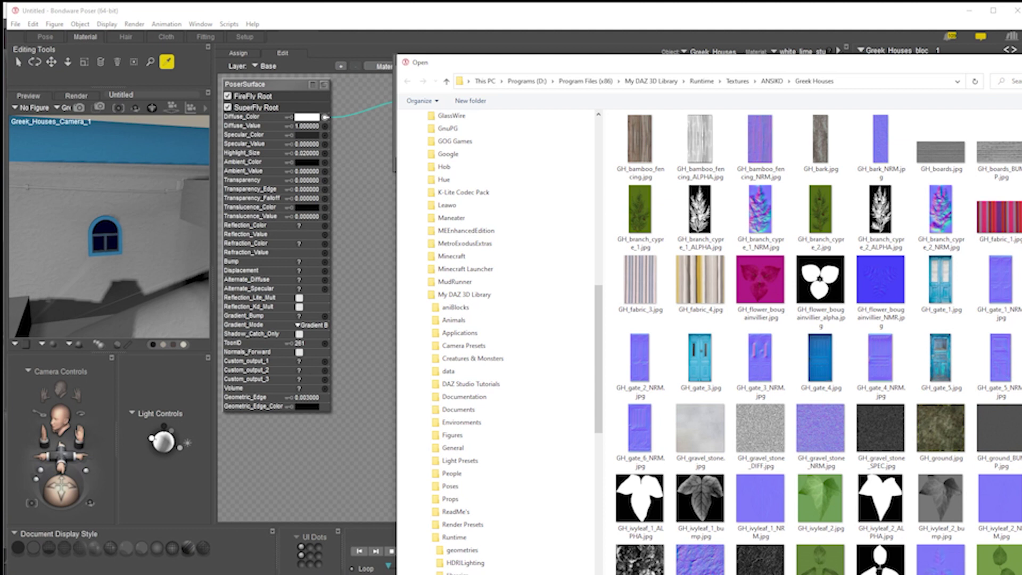
scroll(772, 319, "down", 4)
left_click_drag(692, 67, 540, 16)
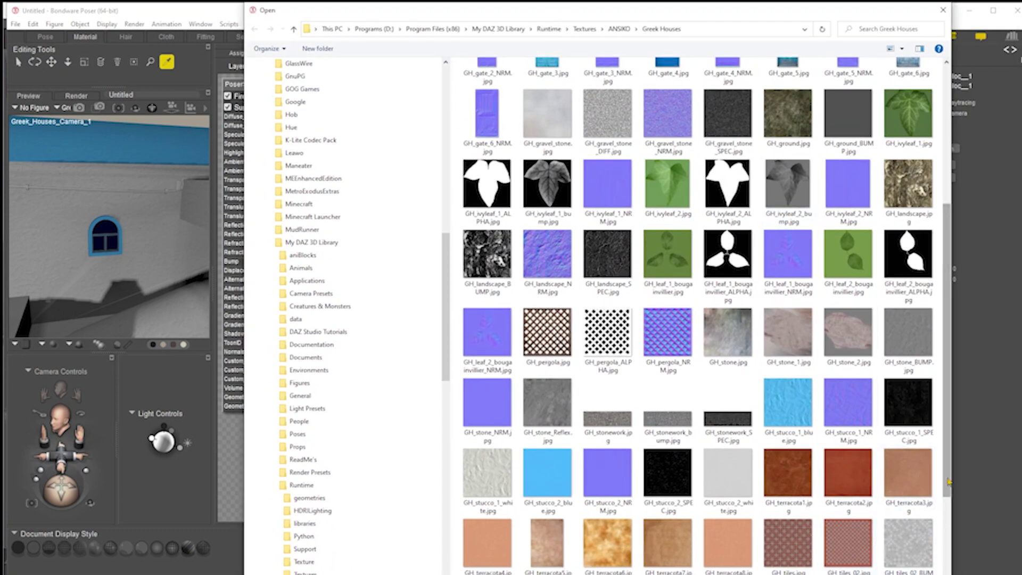
left_click_drag(949, 480, 950, 500)
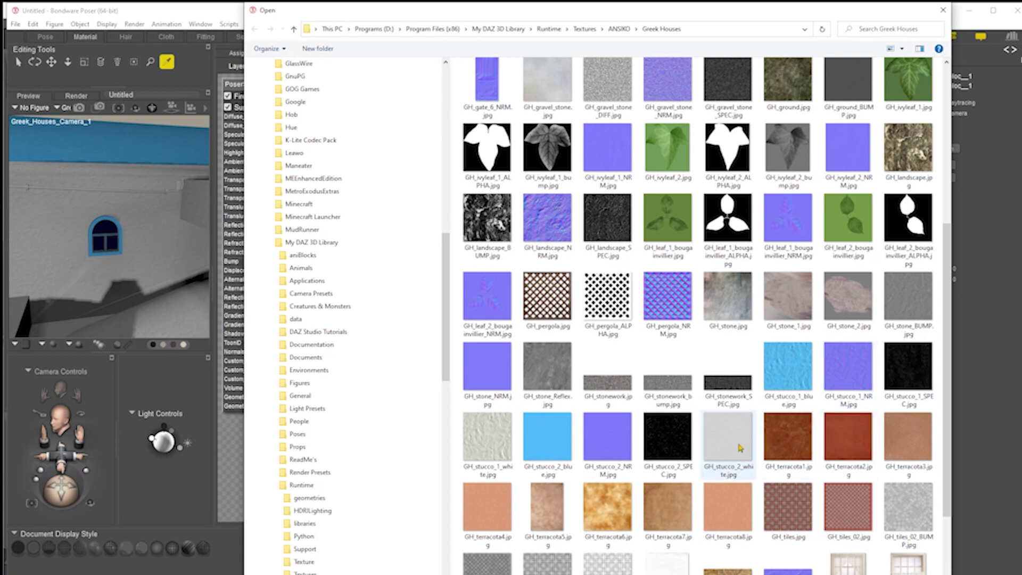
left_click(672, 435)
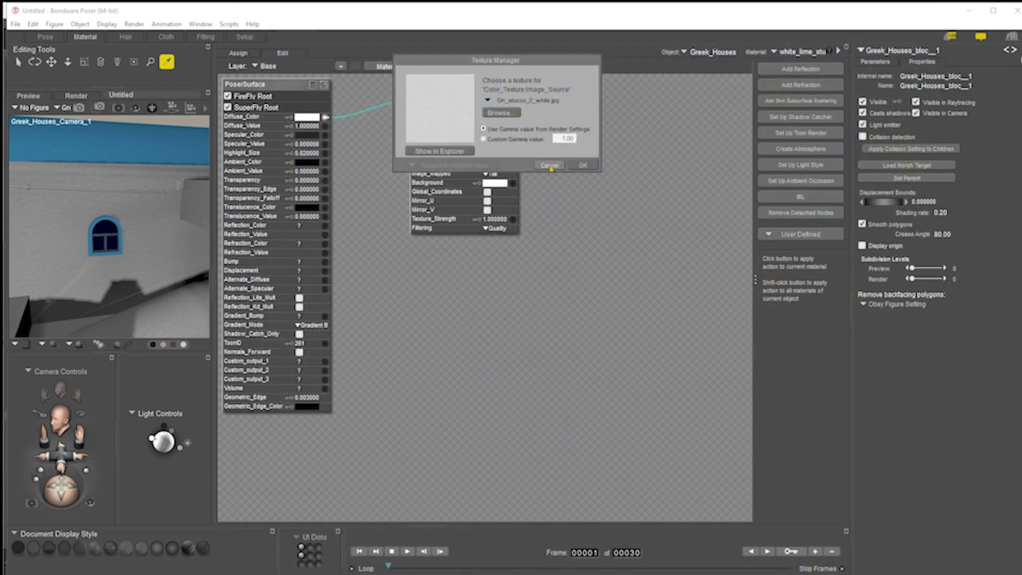
left_click(549, 165)
Return to the Pose room, review the full-scene render, and render the close-up of the arched window and stucco wall.
left_click(46, 37)
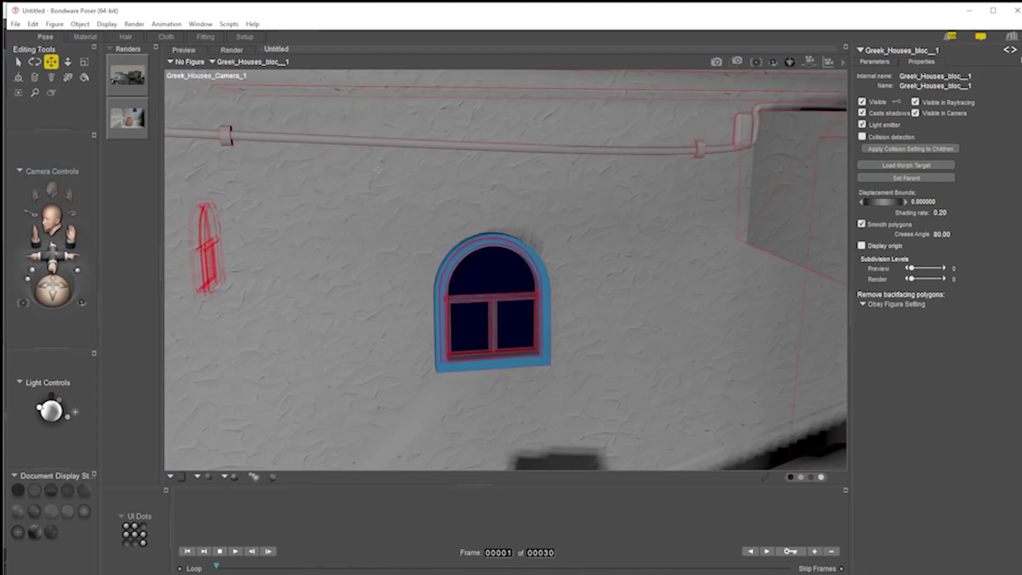
left_click(134, 89)
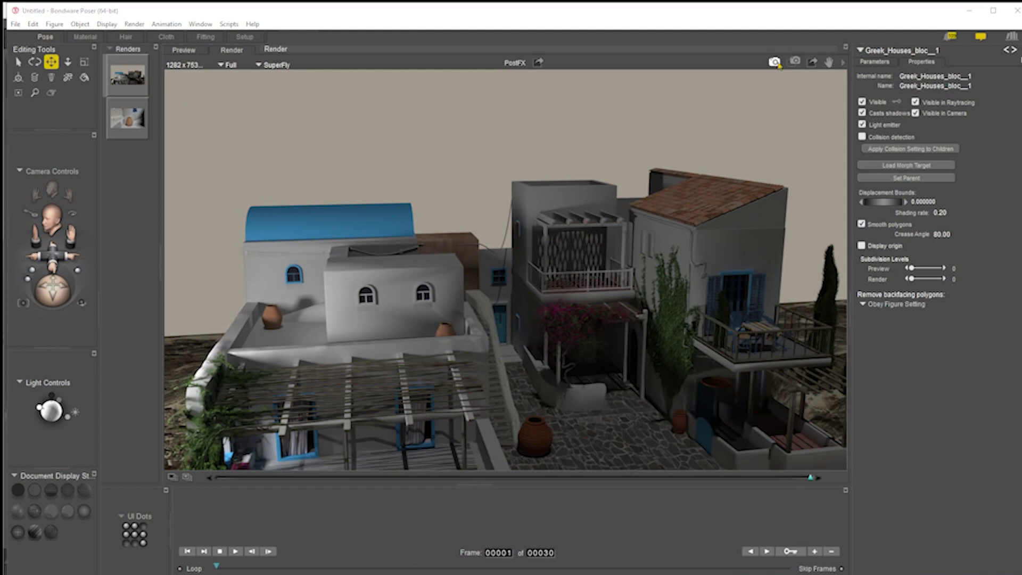
left_click(774, 63)
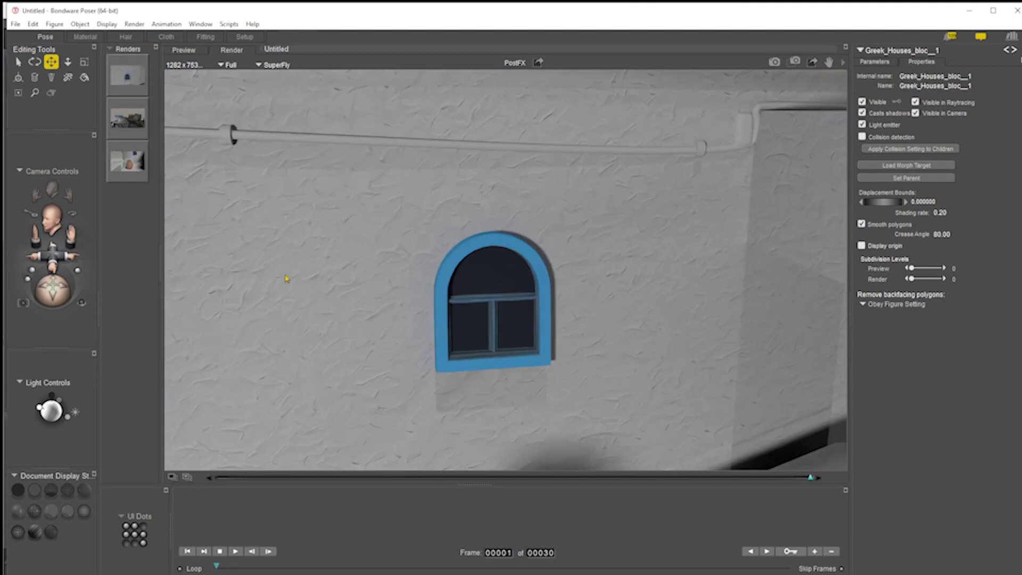
Reopen the white stucco wall's material and add two 2D image_map nodes to it.
left_click(85, 36)
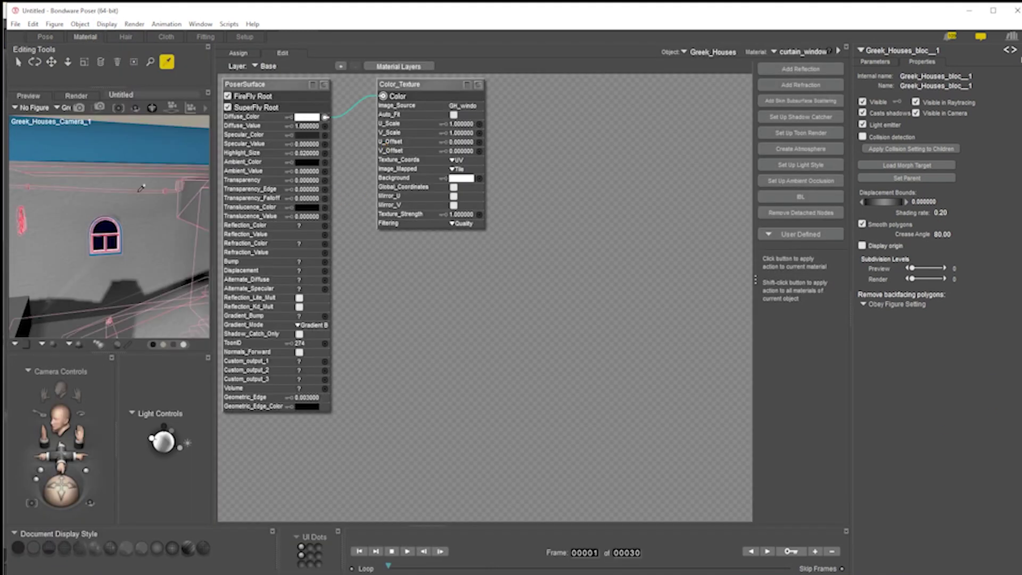
left_click(70, 215)
right_click(573, 272)
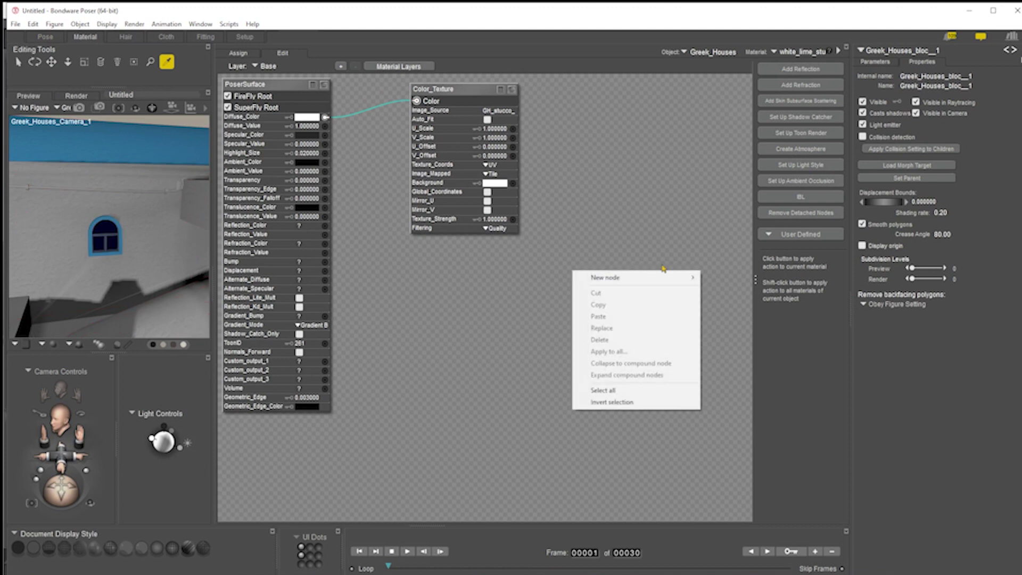
mouse_move(640, 286)
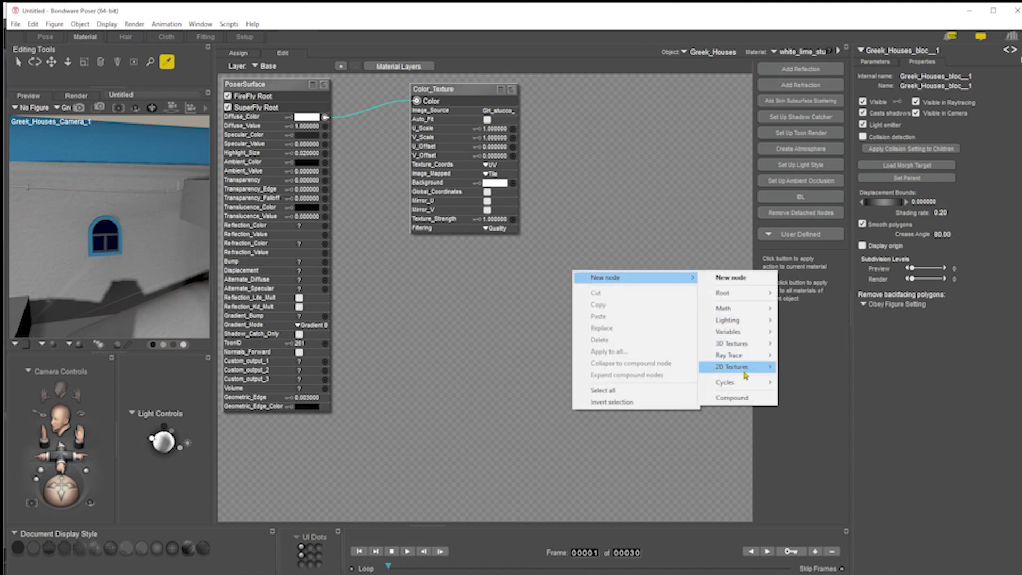
mouse_move(747, 367)
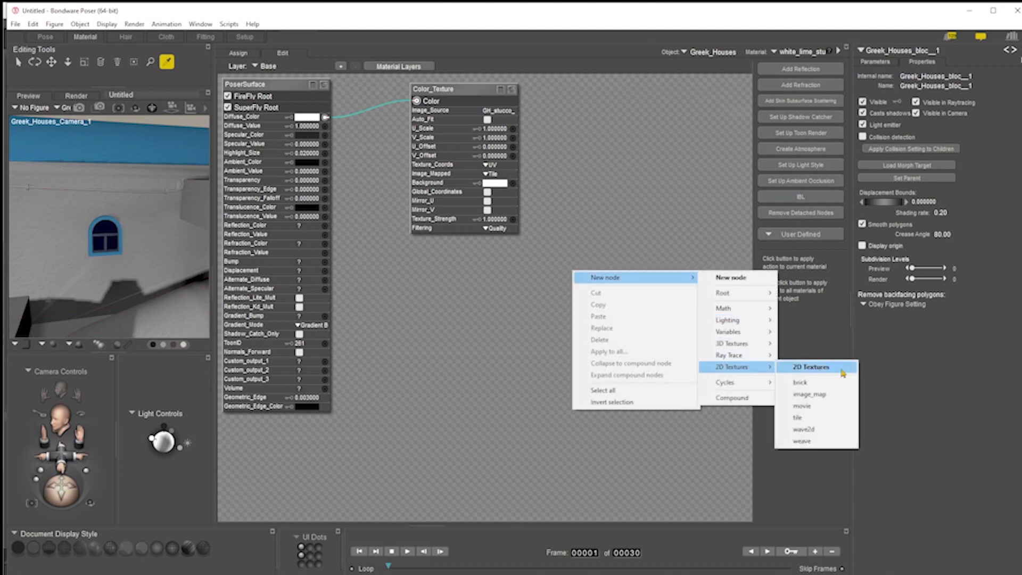
left_click(809, 394)
right_click(631, 200)
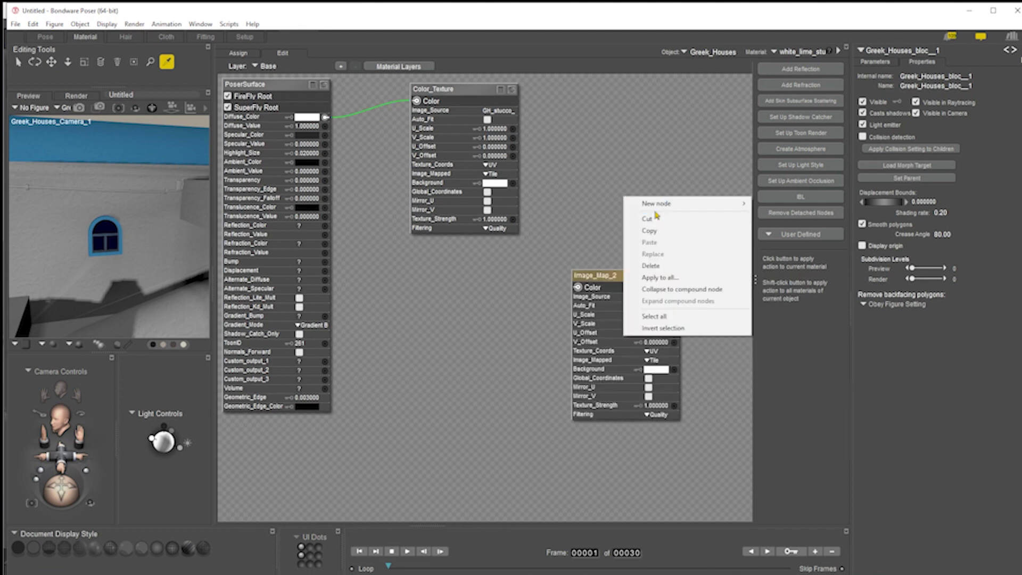
mouse_move(654, 204)
mouse_move(796, 296)
left_click(857, 319)
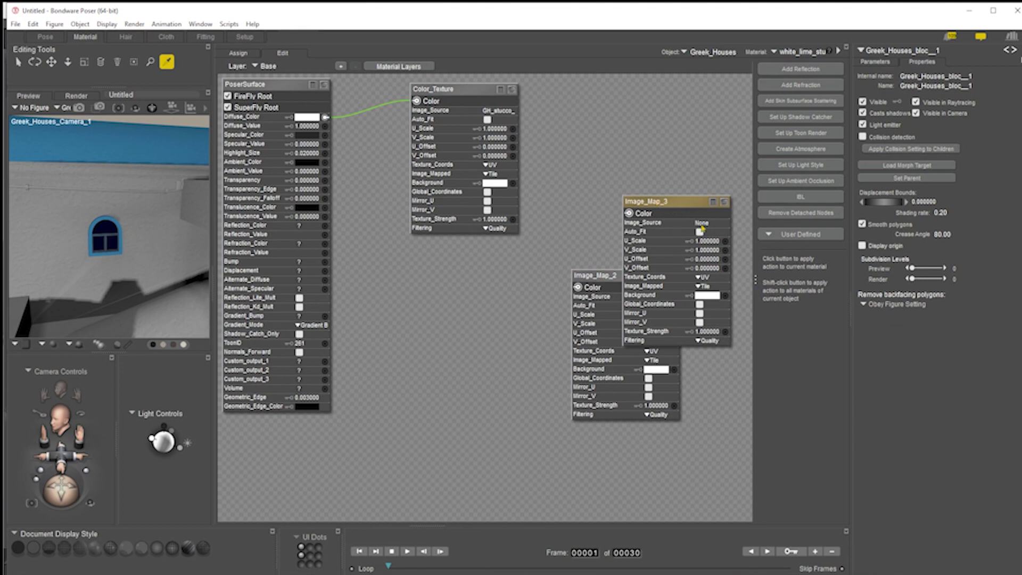
Load GH_stucco_2_NRM.jpg from the copied folder path into Image_Map_3 and connect that node to the PoserSurface Bump channel.
left_click(701, 223)
left_click(713, 224)
left_click(672, 115)
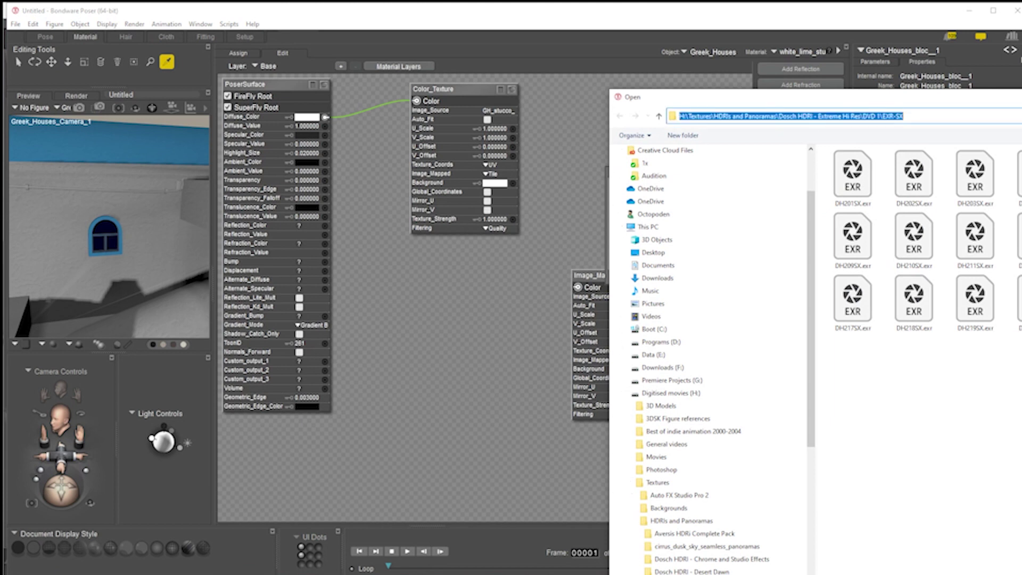
key("ctrl+v")
key("Return")
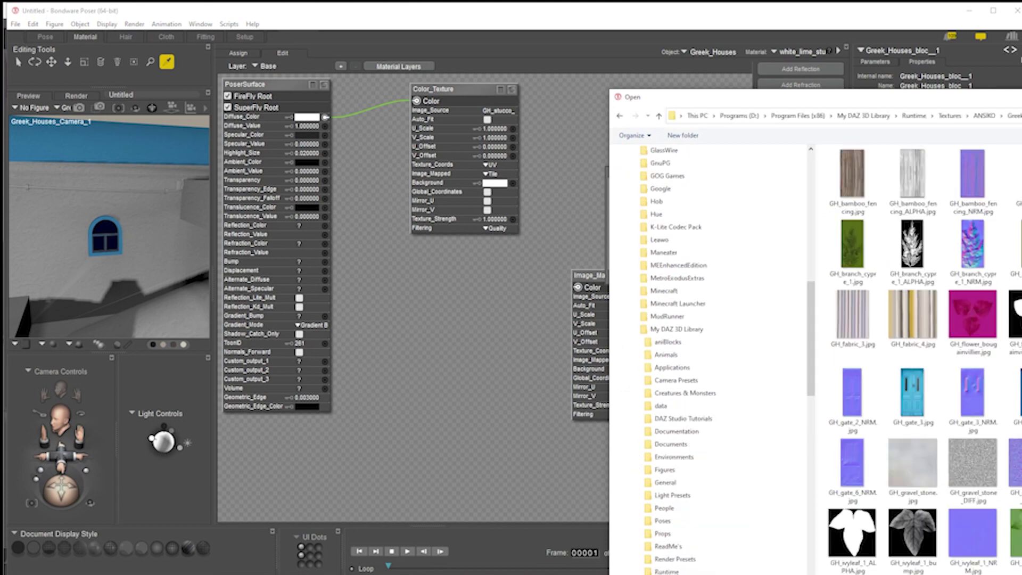
scroll(921, 356, "down", 5)
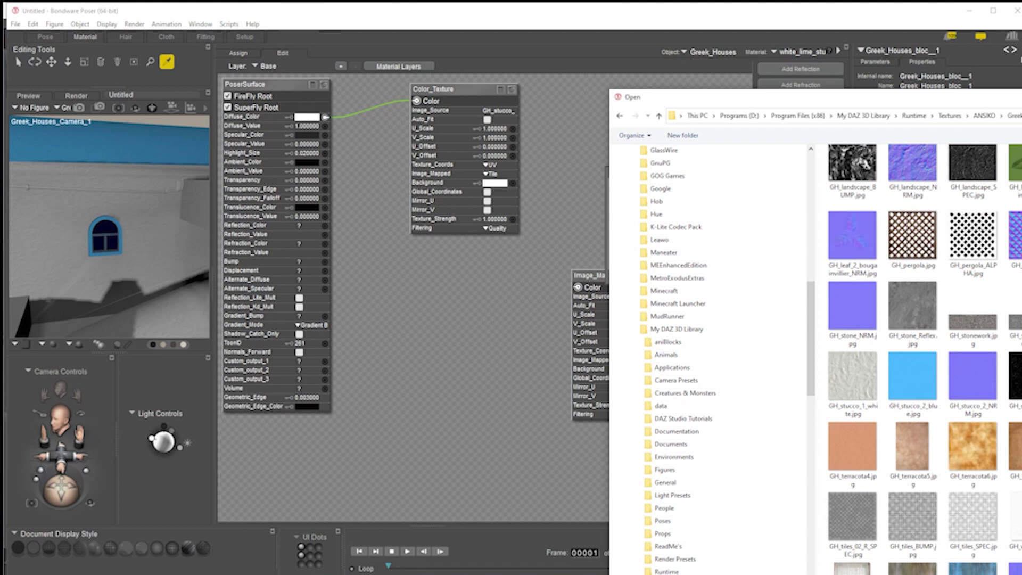
double_click(980, 377)
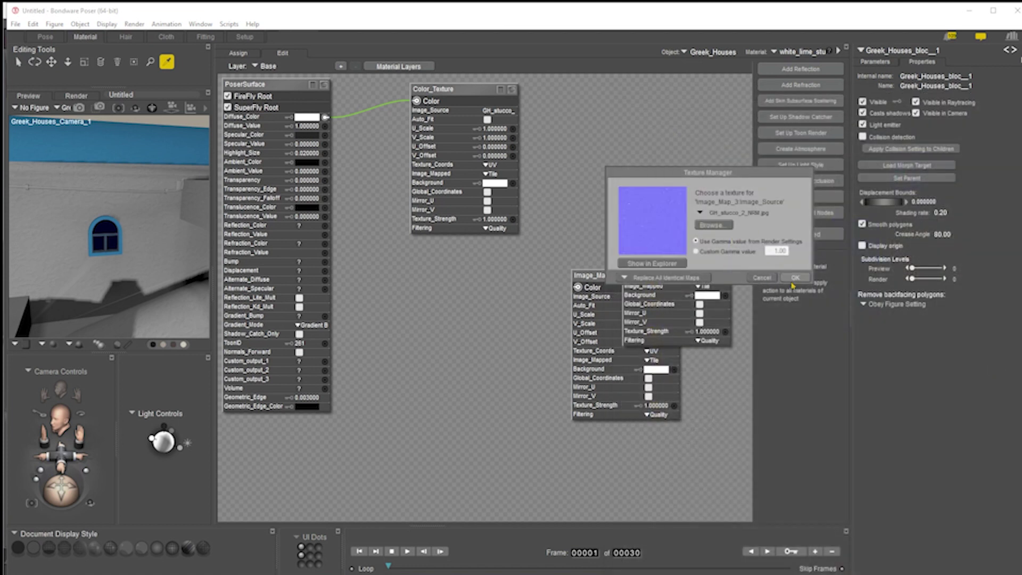
left_click(796, 278)
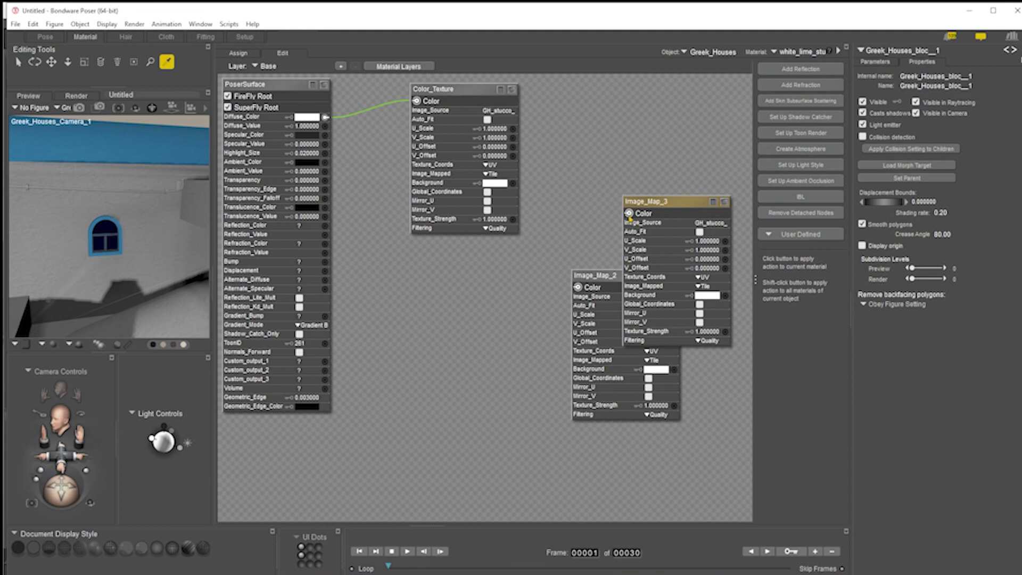
left_click_drag(609, 227, 329, 267)
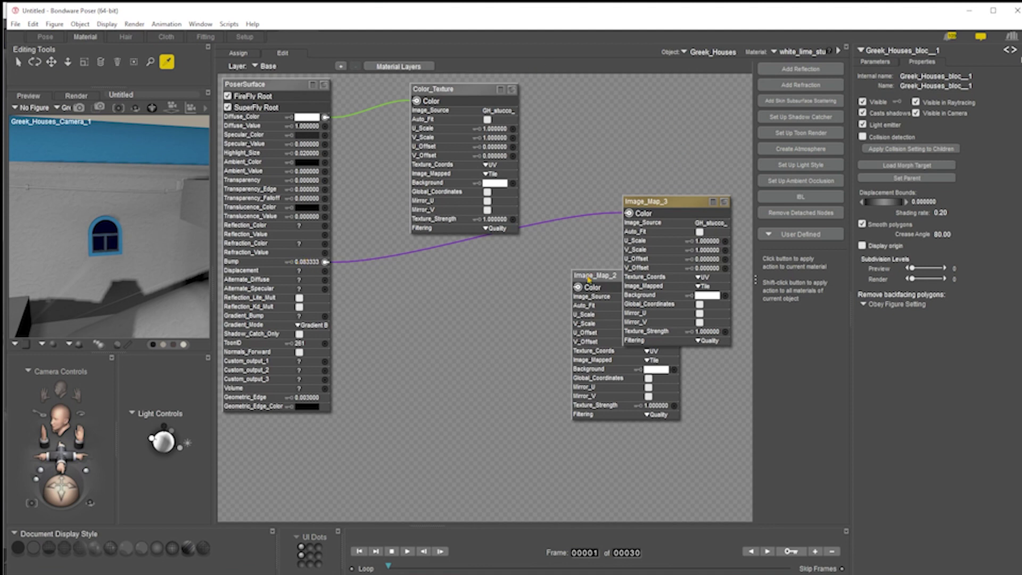
Load GH_stucco_2_SPEC.jpg into Image_Map_2 and connect that node to the PoserSurface Specular_Value channel.
left_click_drag(588, 278, 500, 288)
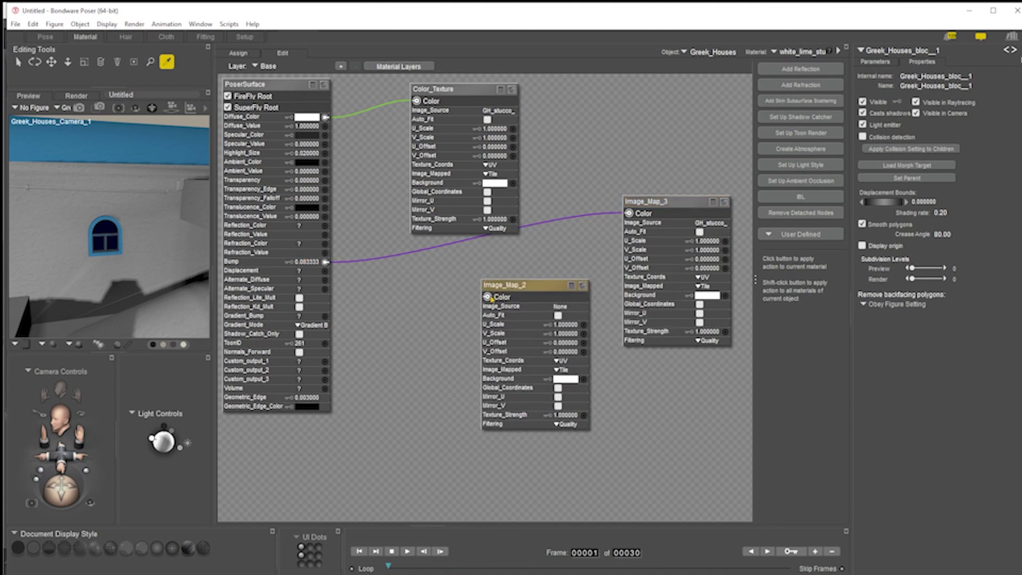
left_click(556, 307)
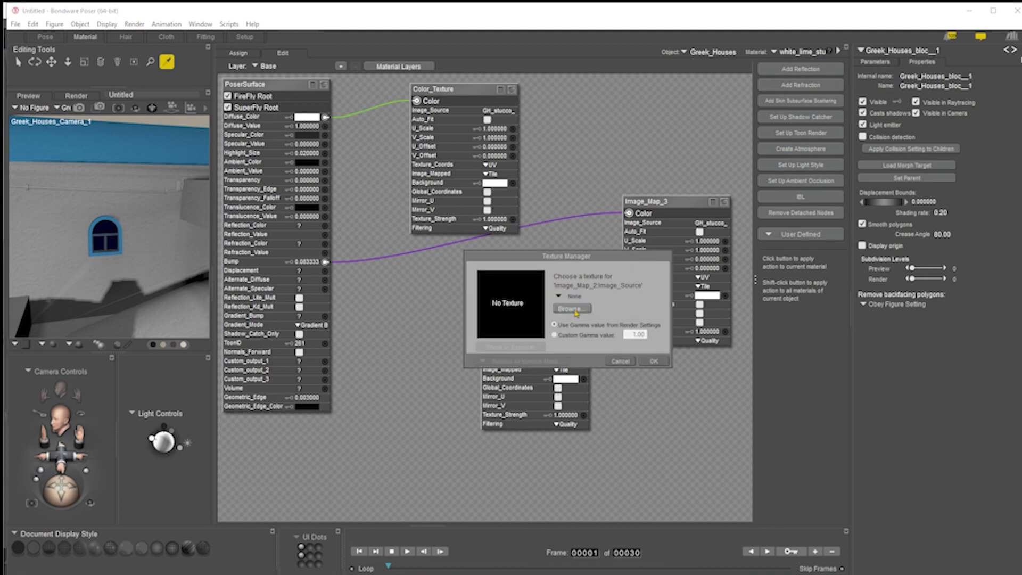
left_click(572, 308)
scroll(851, 359, "down", 5)
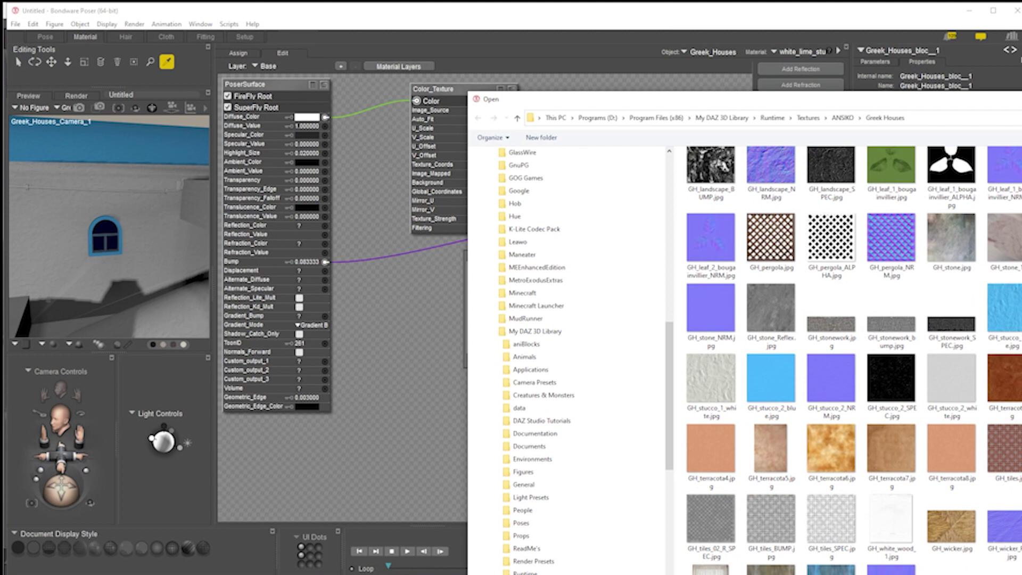
double_click(891, 379)
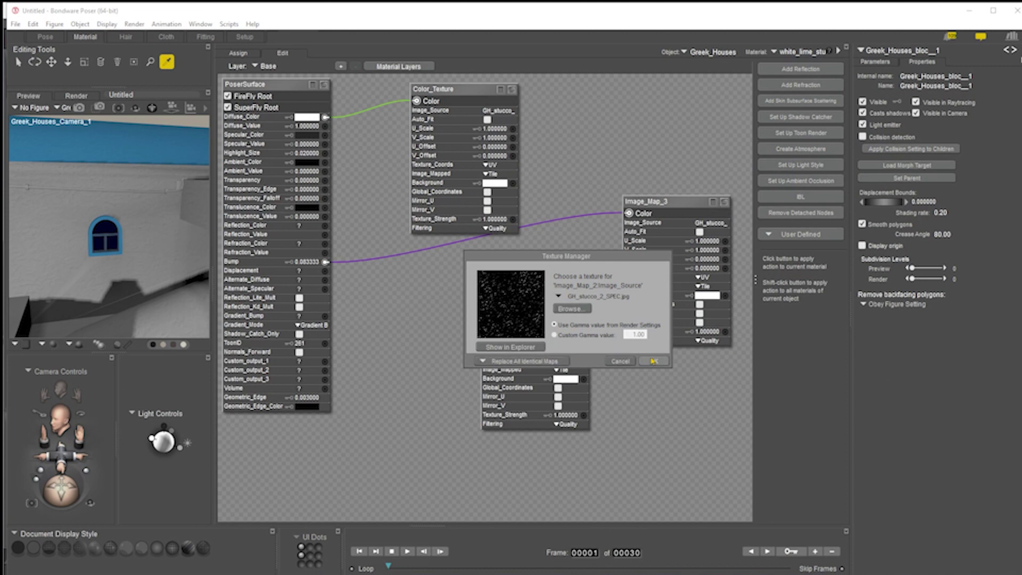
left_click(653, 361)
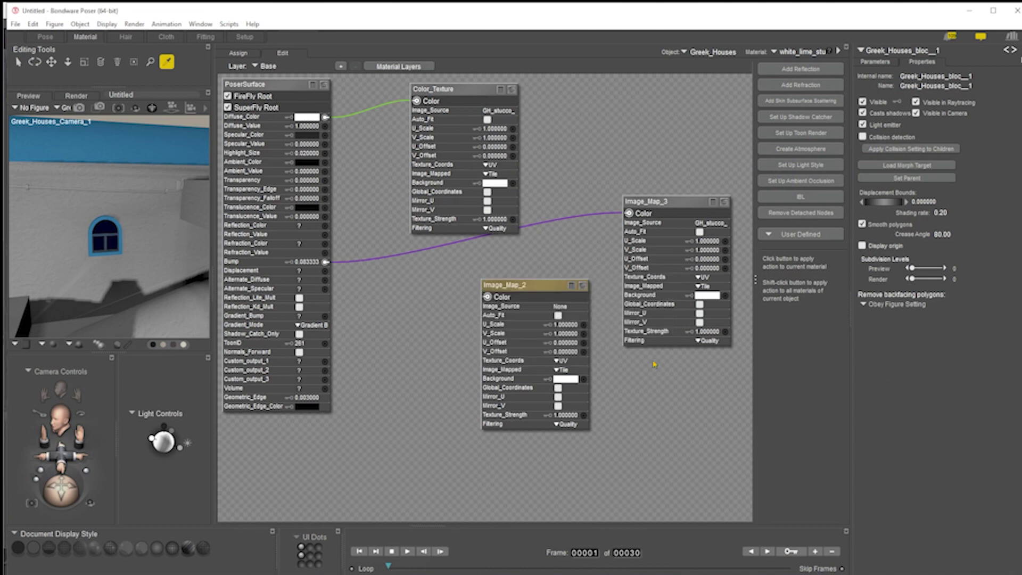
left_click_drag(486, 300, 325, 144)
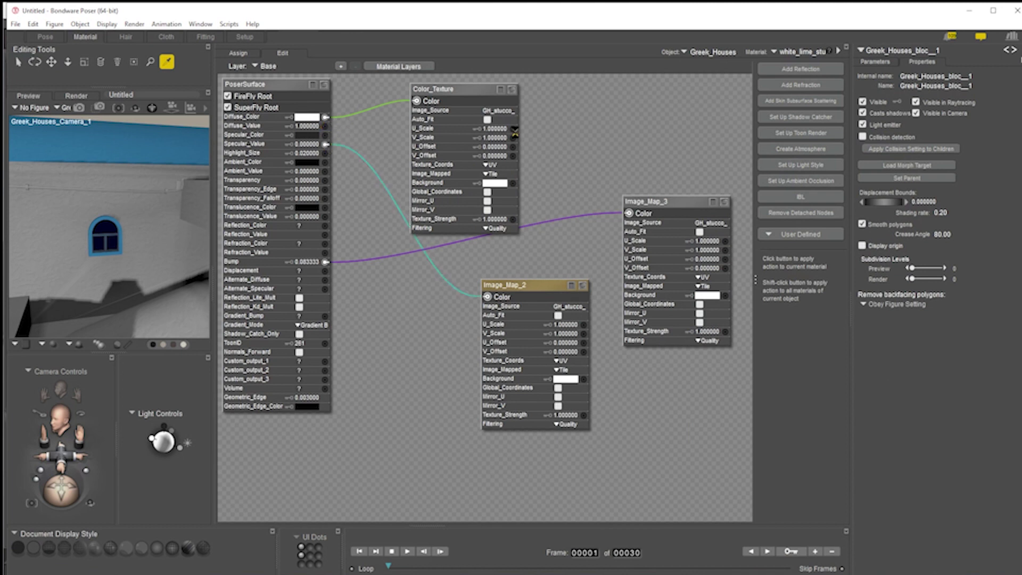
Set the PoserSurface Specular_Color of the white stucco material to pure white.
left_click(310, 136)
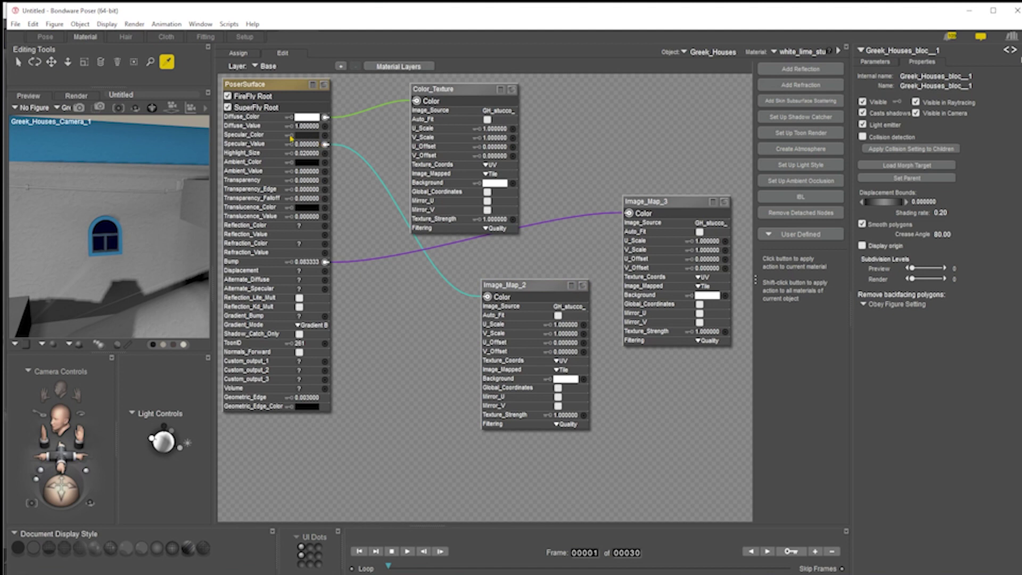
left_click(309, 135)
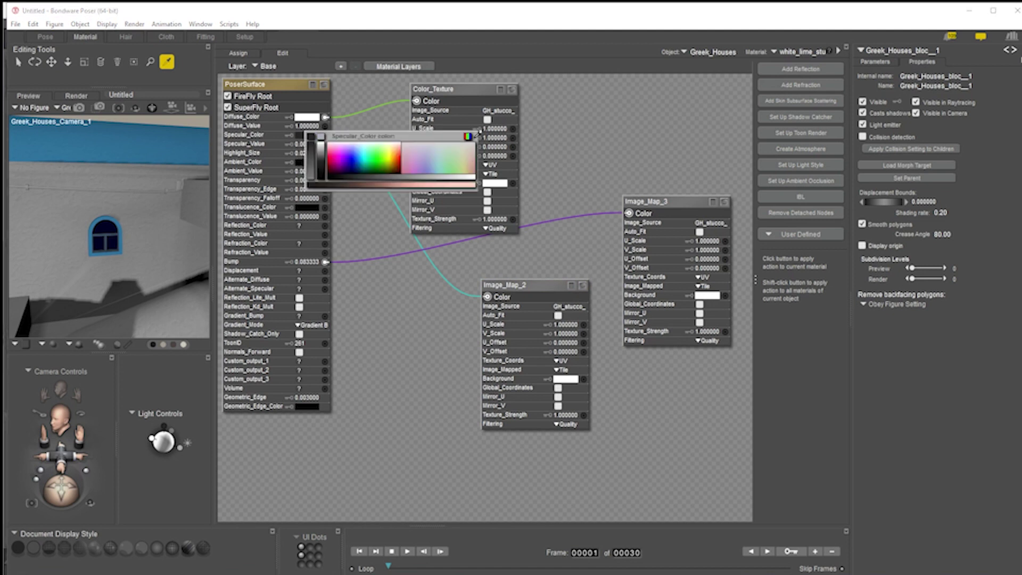
left_click(301, 135)
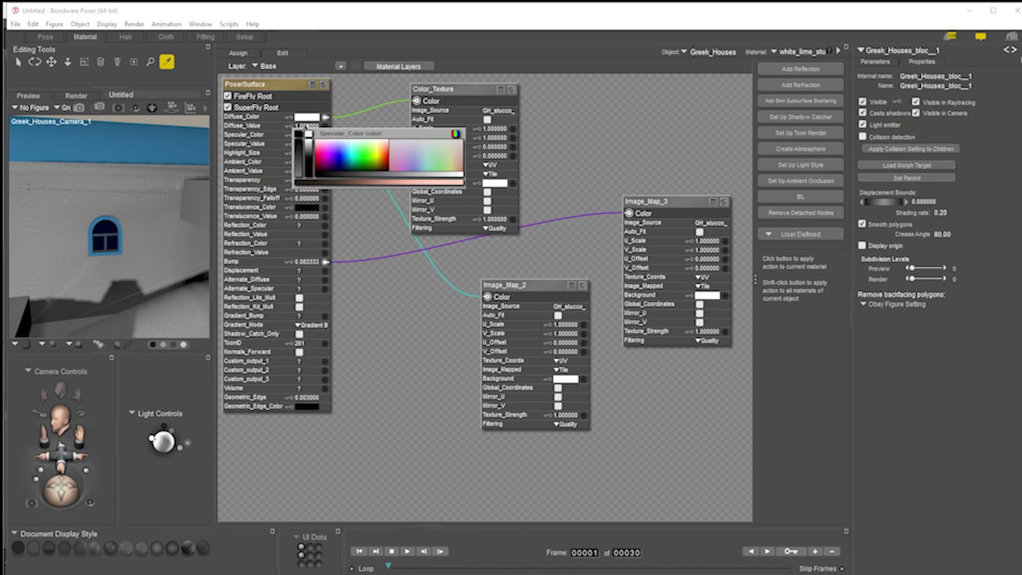
left_click(455, 134)
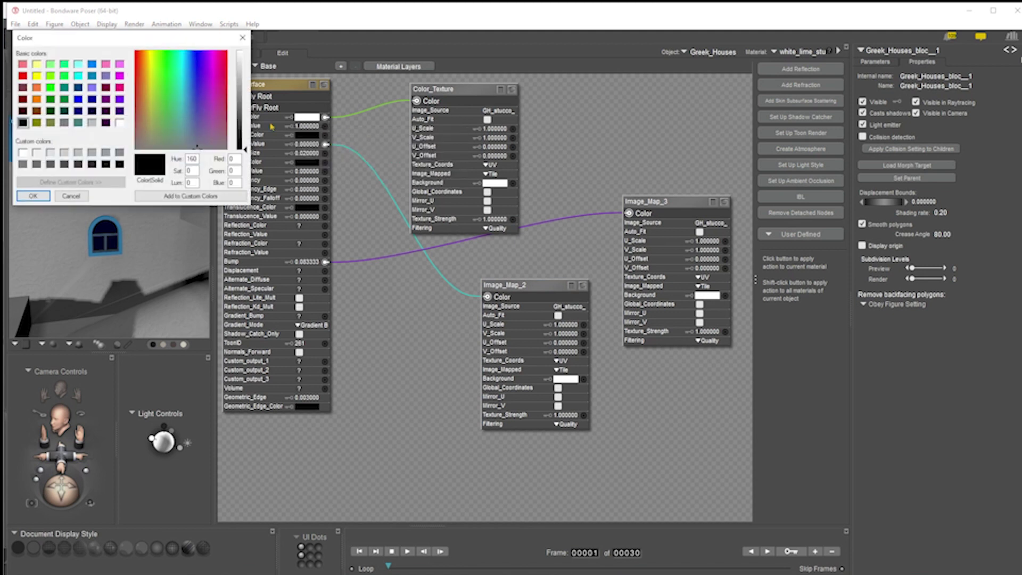
left_click(120, 123)
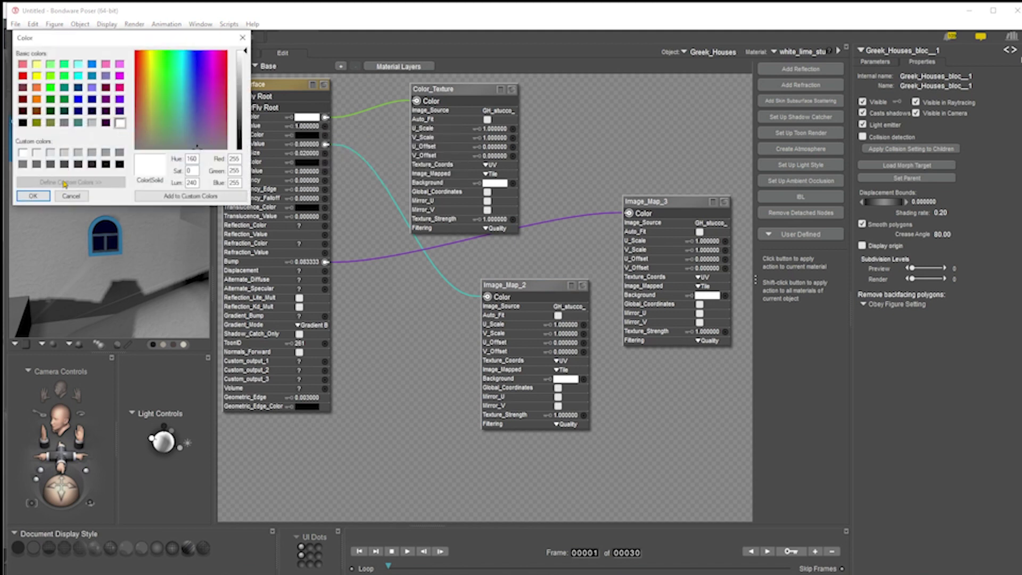
left_click(33, 196)
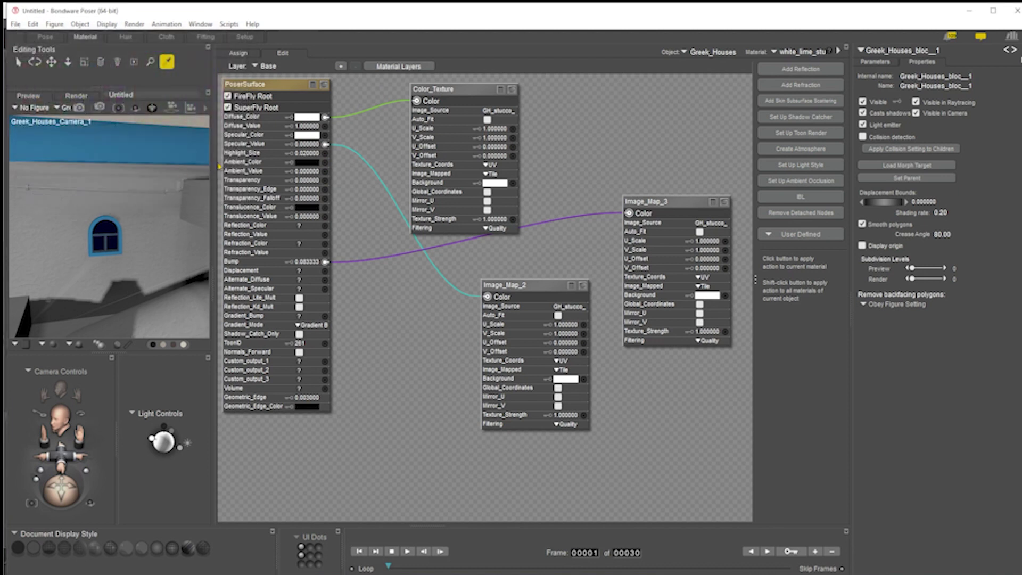
Set the white stucco material's Specular_Value to 1.
left_click(307, 145)
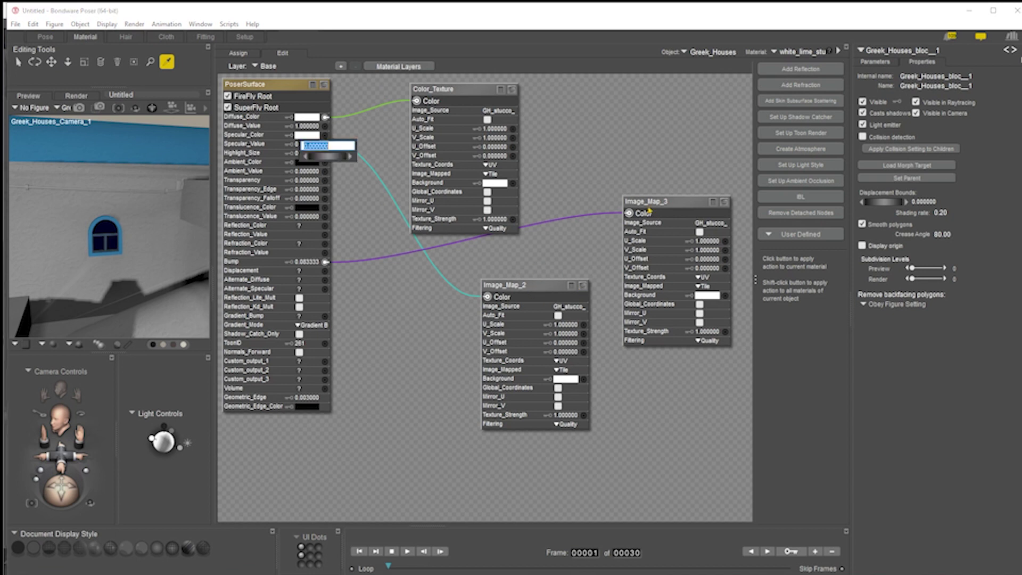
type("1")
key("Return")
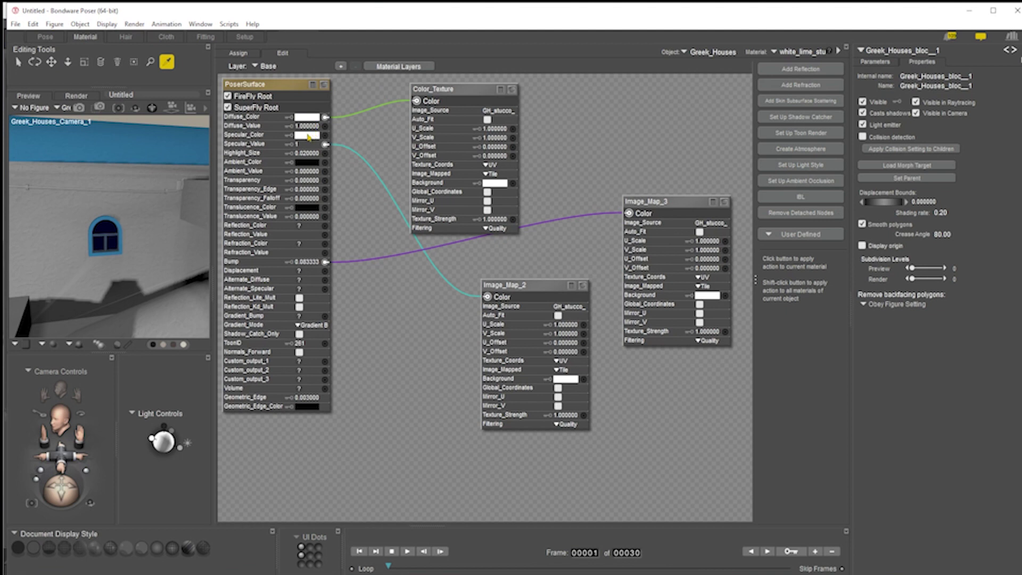
type("1")
Return to the Pose room, render the stucco wall, then move the camera closer to the arched window and render again.
left_click(45, 37)
left_click(736, 61)
left_click(716, 62)
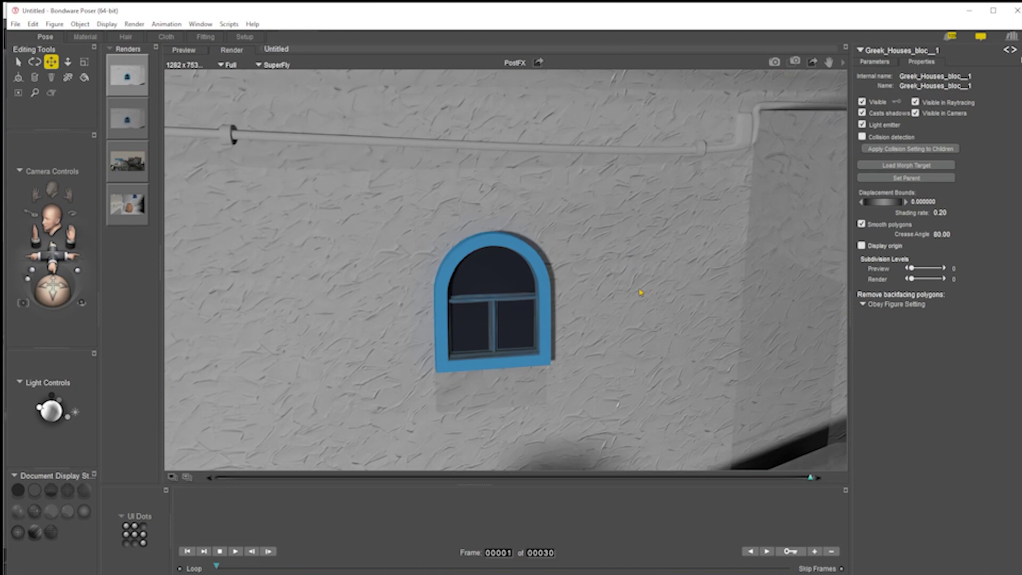
left_click_drag(53, 254, 48, 239)
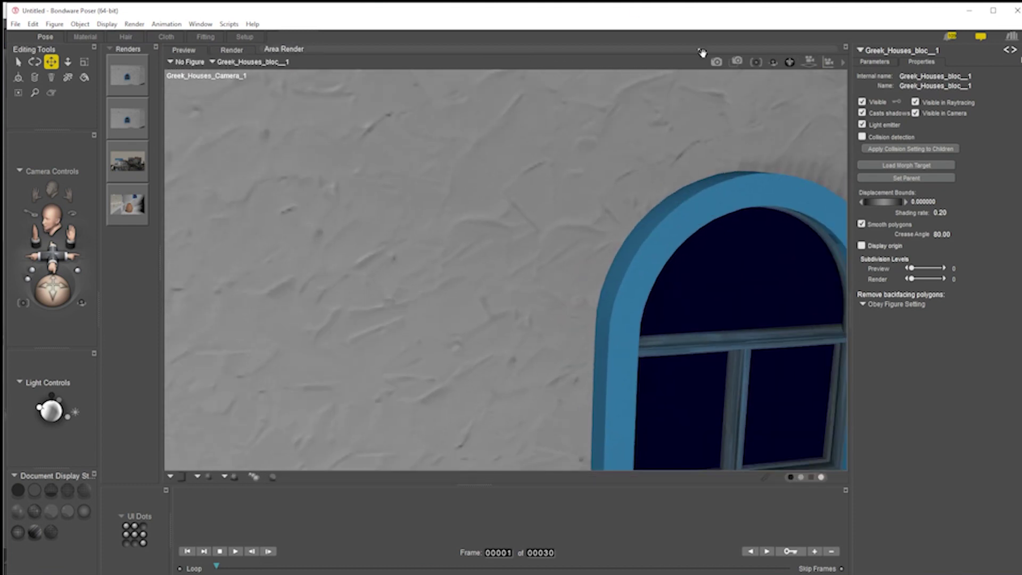
left_click(716, 62)
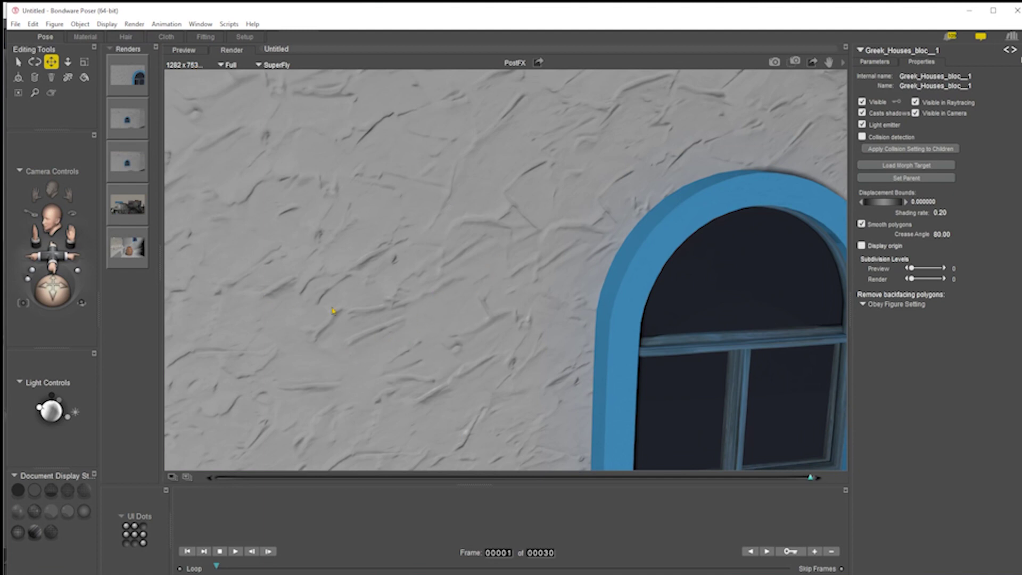
Reopen the white stucco wall's material and set its Bump value to 0.04.
left_click(84, 36)
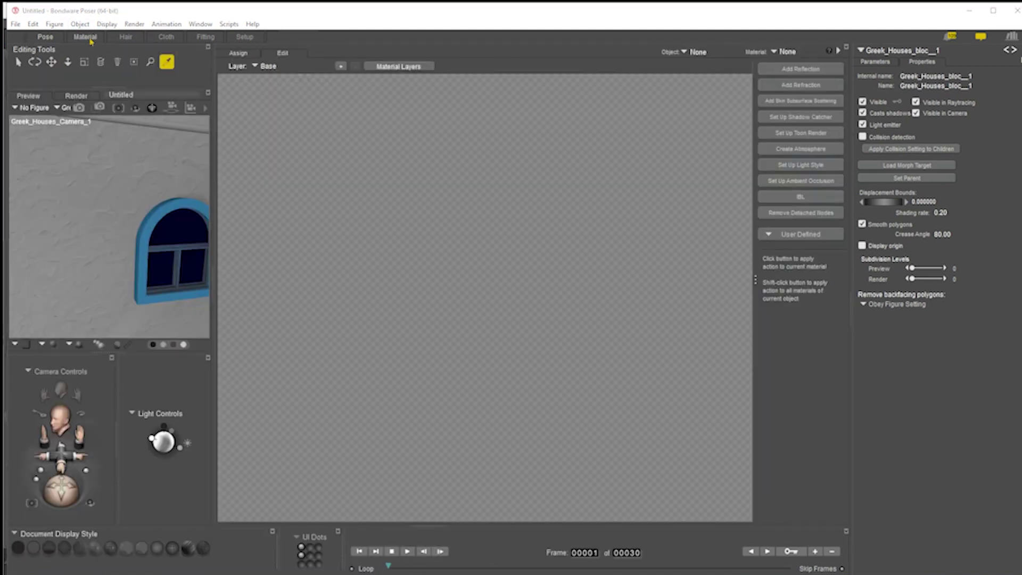
left_click(64, 180)
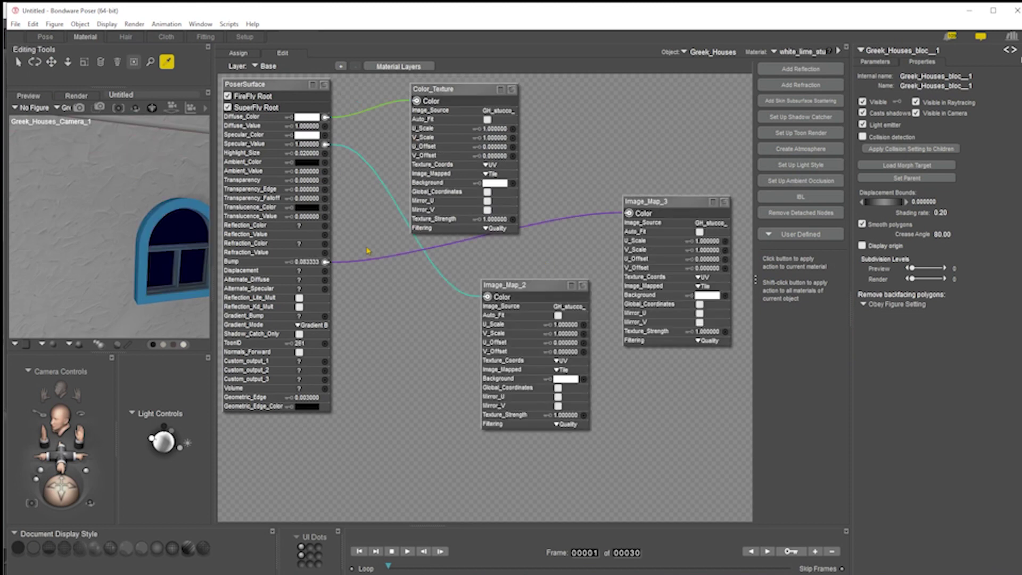
left_click(311, 261)
left_click_drag(313, 261, 488, 253)
type("4")
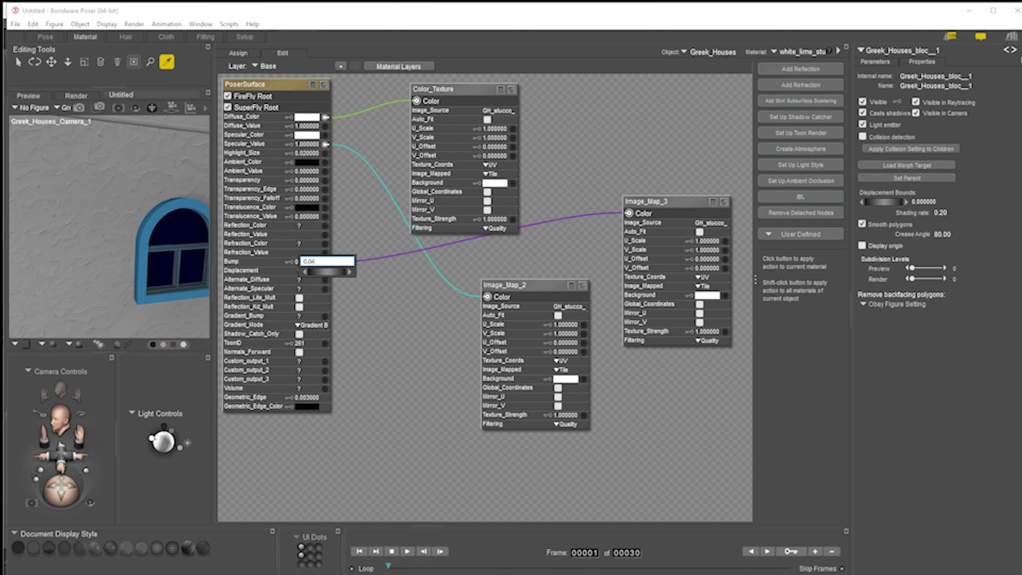
key("Return")
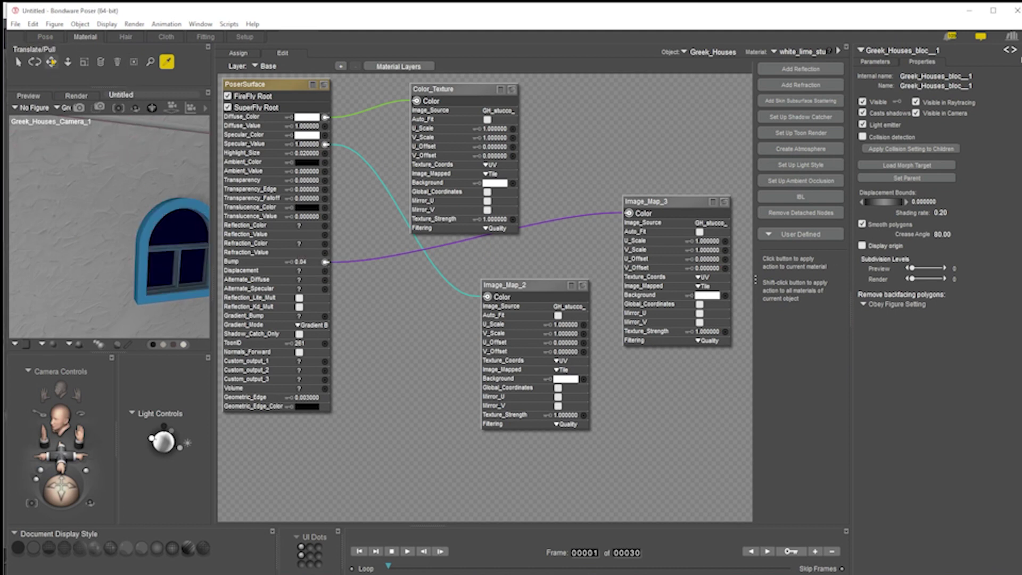
Return to the Pose room, render the close-up of the stucco wall again, and select the newest render for review.
left_click(45, 37)
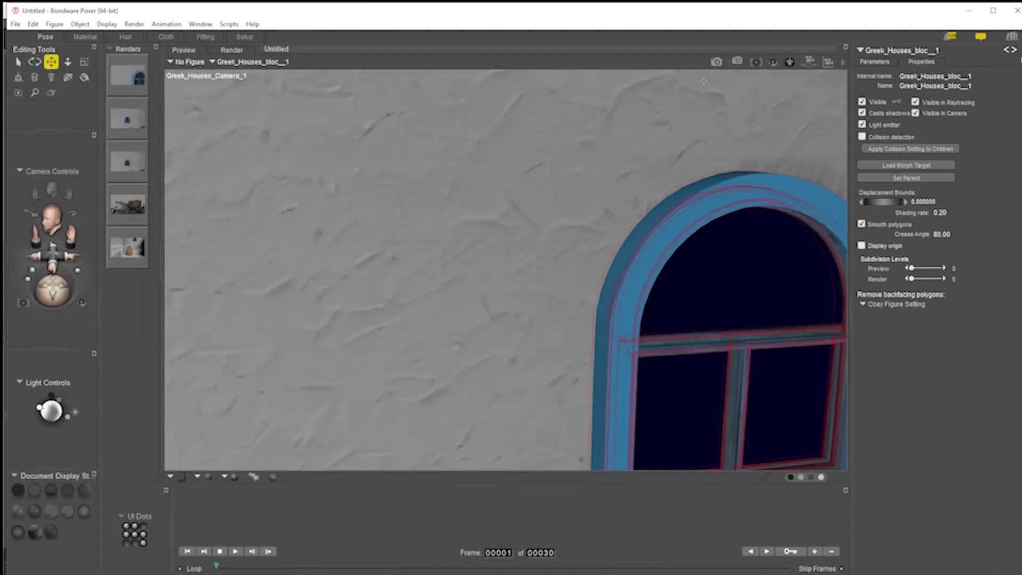
left_click(716, 62)
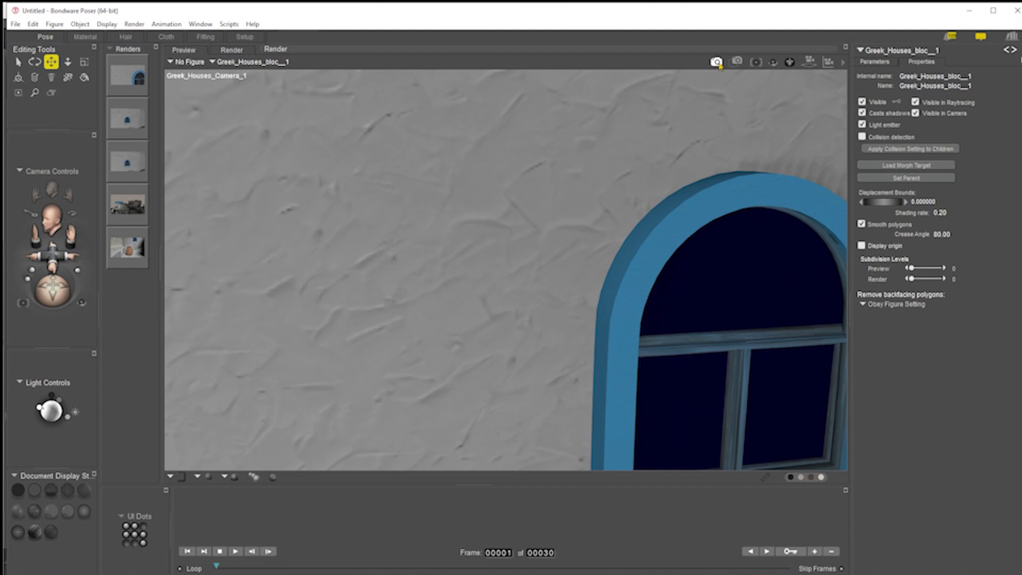
left_click(717, 62)
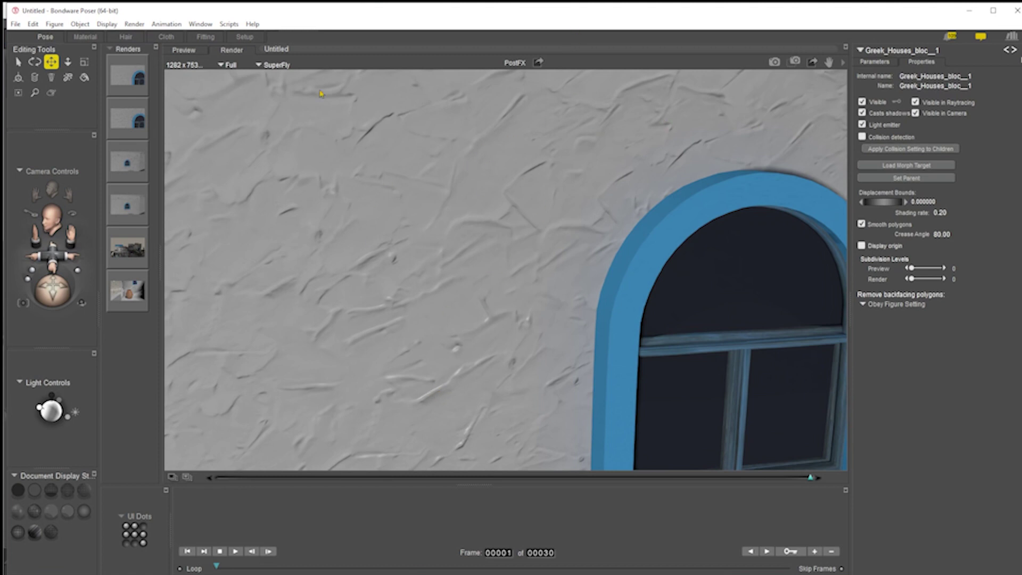
left_click(136, 78)
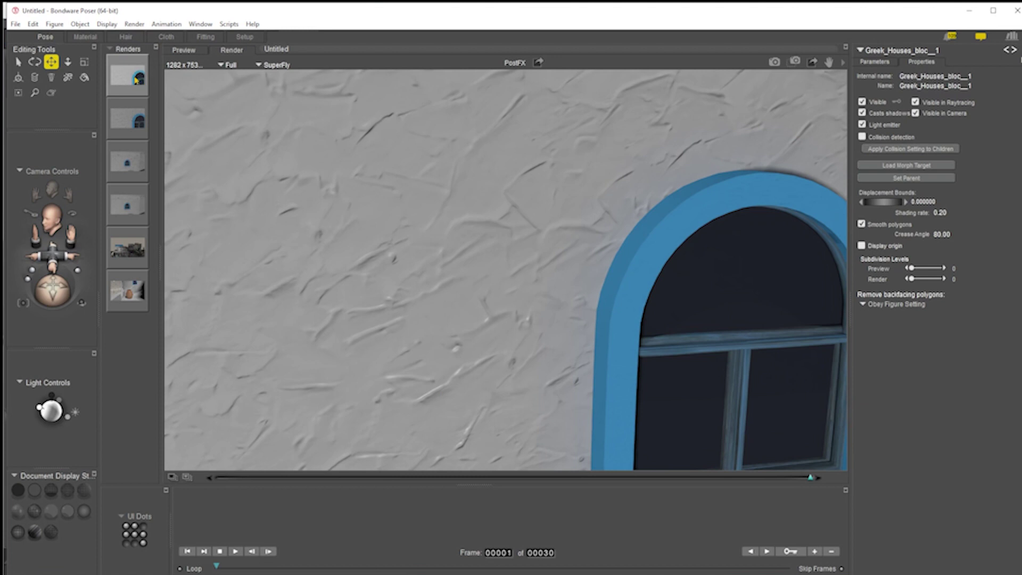
Reopen the white stucco wall's material and clear its Specular_Value entry.
left_click(77, 37)
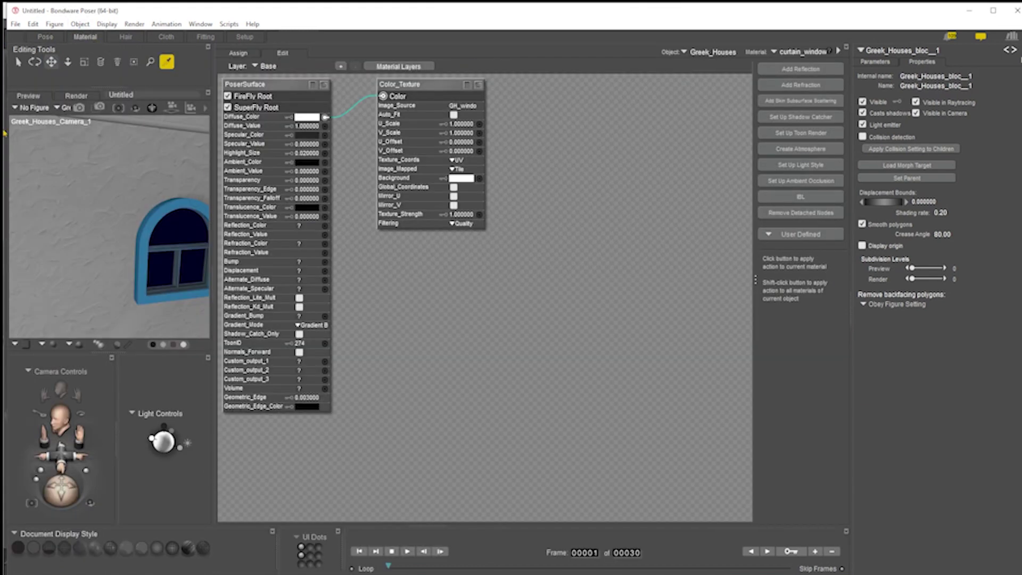
left_click(119, 197)
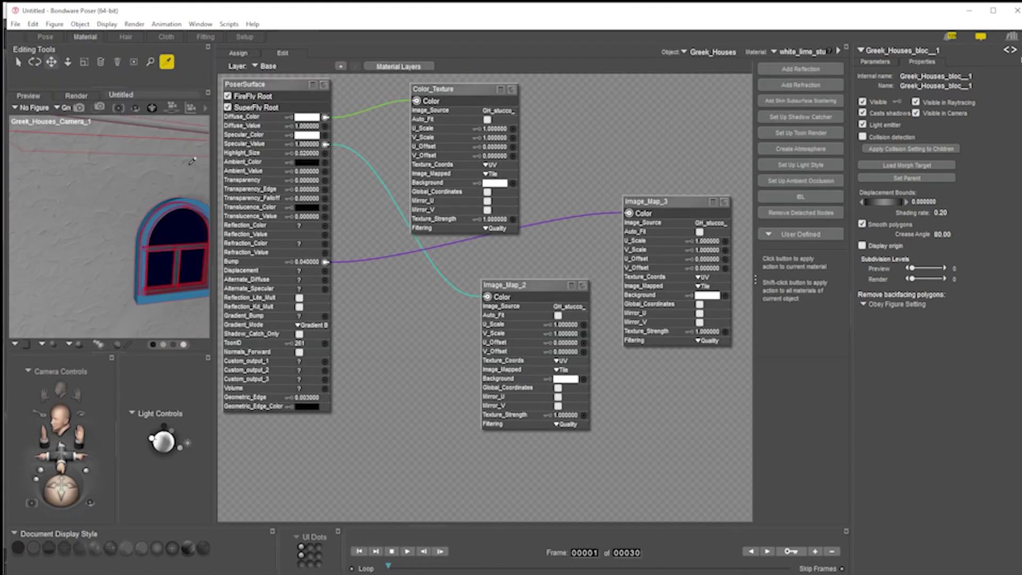
left_click(307, 144)
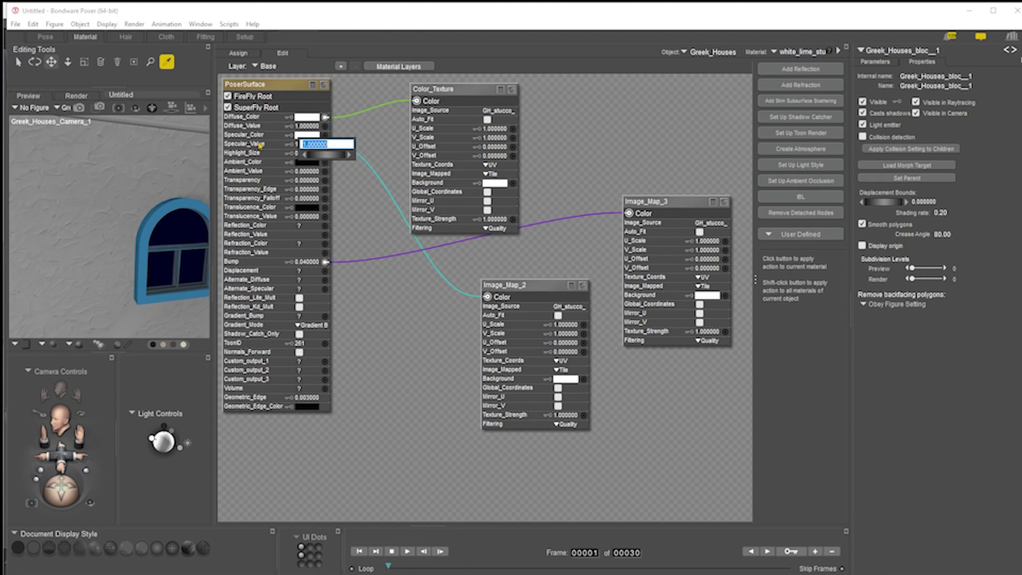
key("BackSpace")
key("Return")
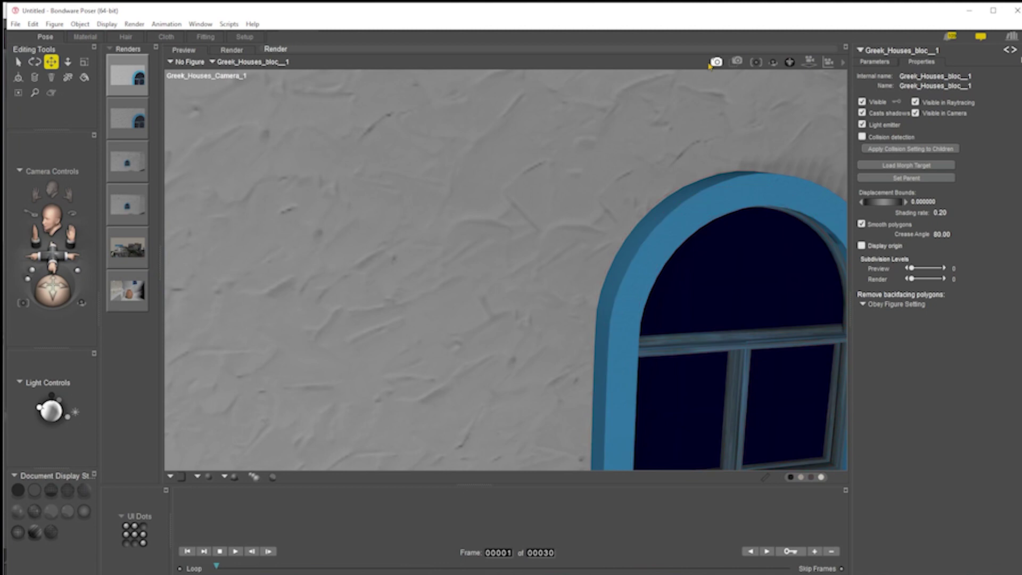
Render the stucco close-up in the Pose room and compare it with the previous render using the render wipe.
left_click(716, 62)
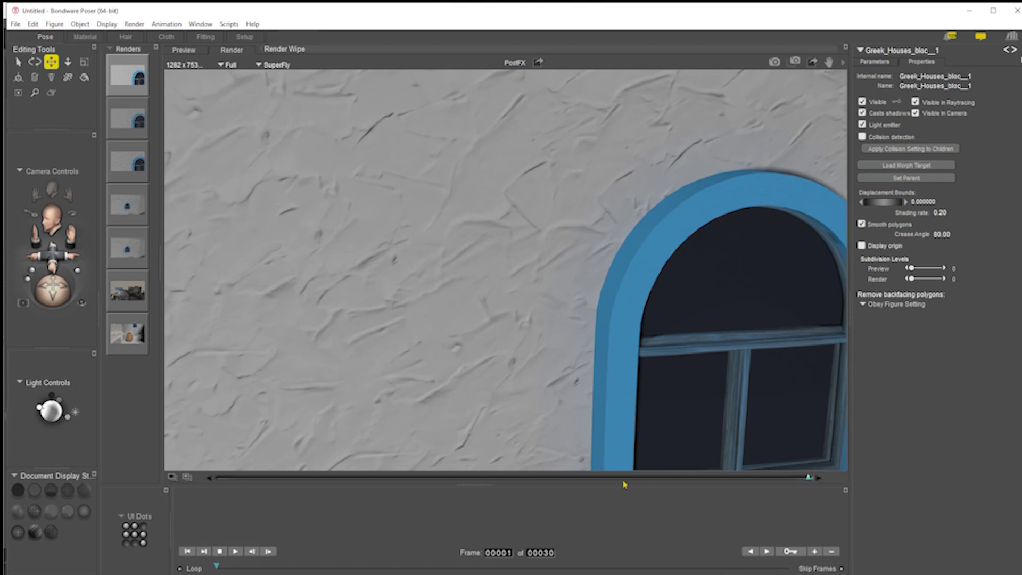
left_click(452, 479)
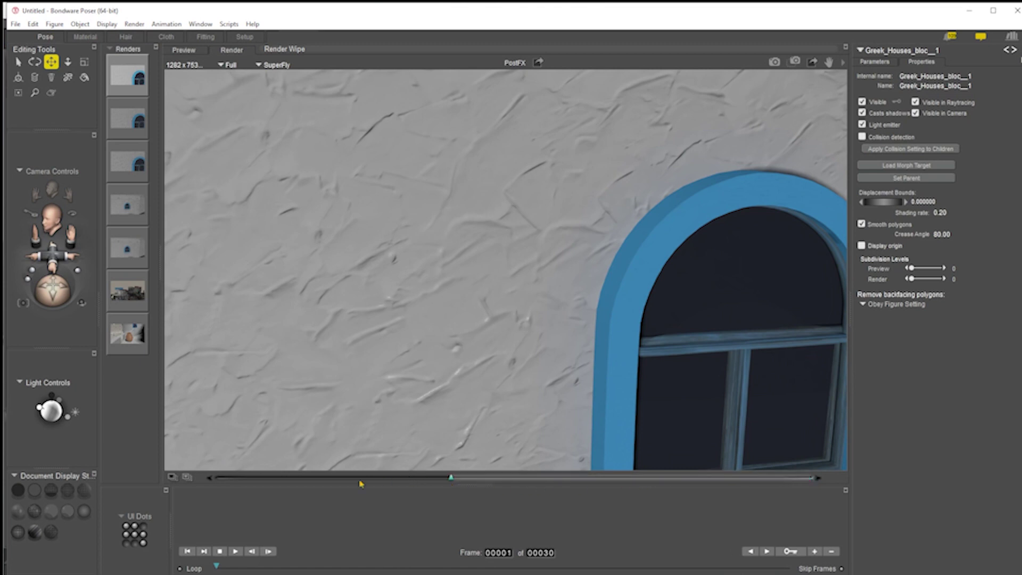
left_click(418, 483)
left_click(558, 481)
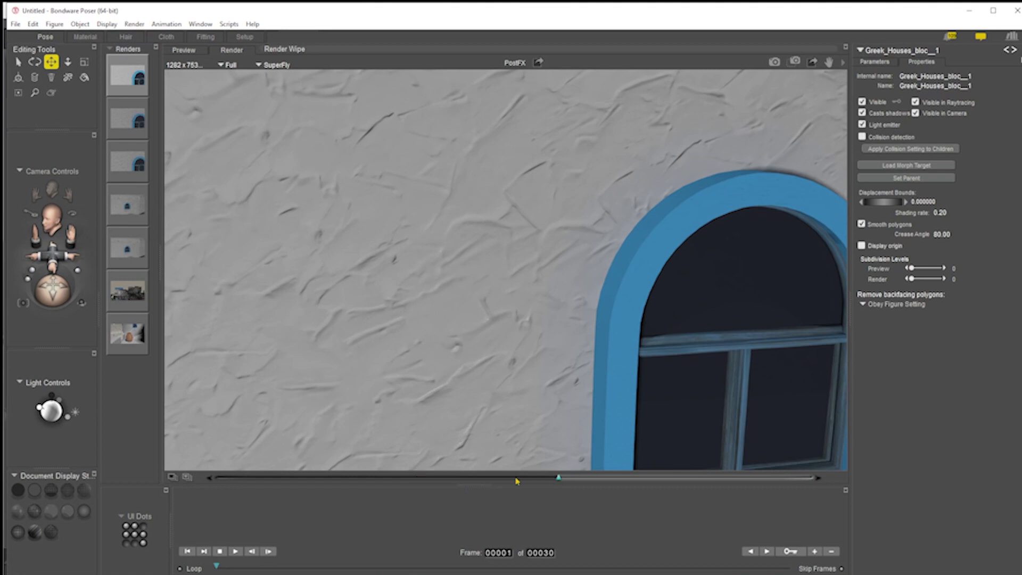
left_click(357, 479)
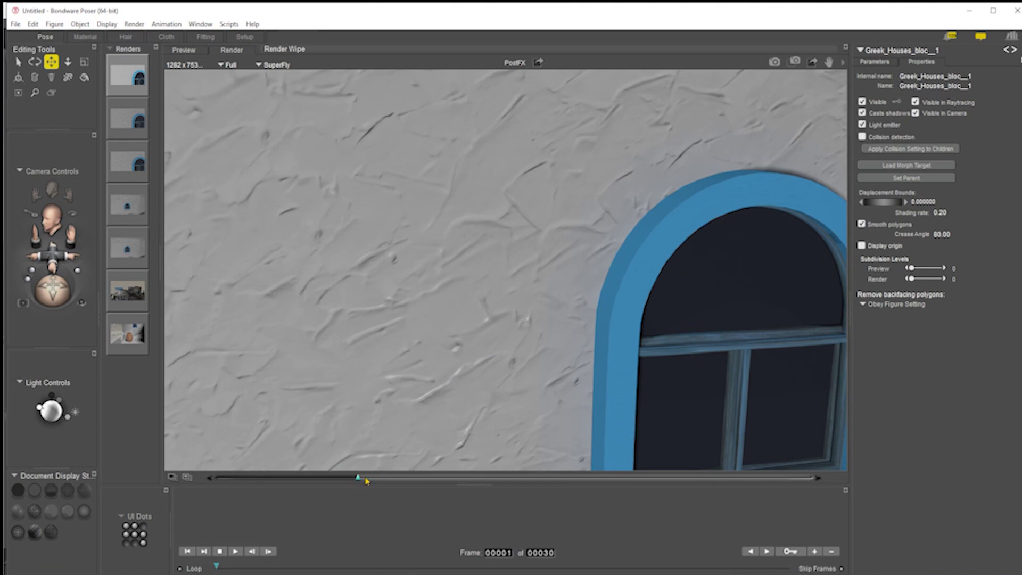
left_click(517, 477)
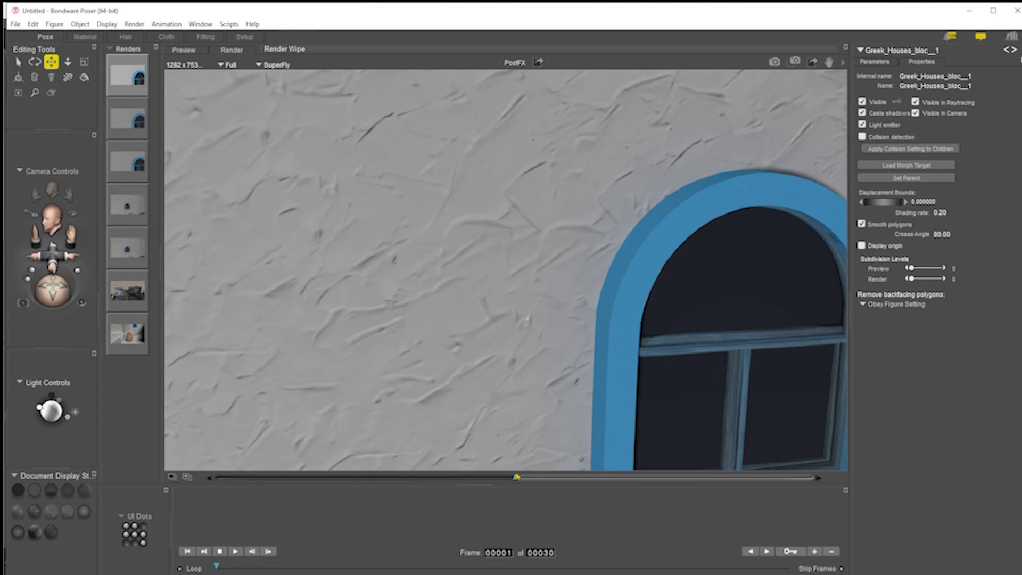
left_click(434, 479)
left_click(811, 477)
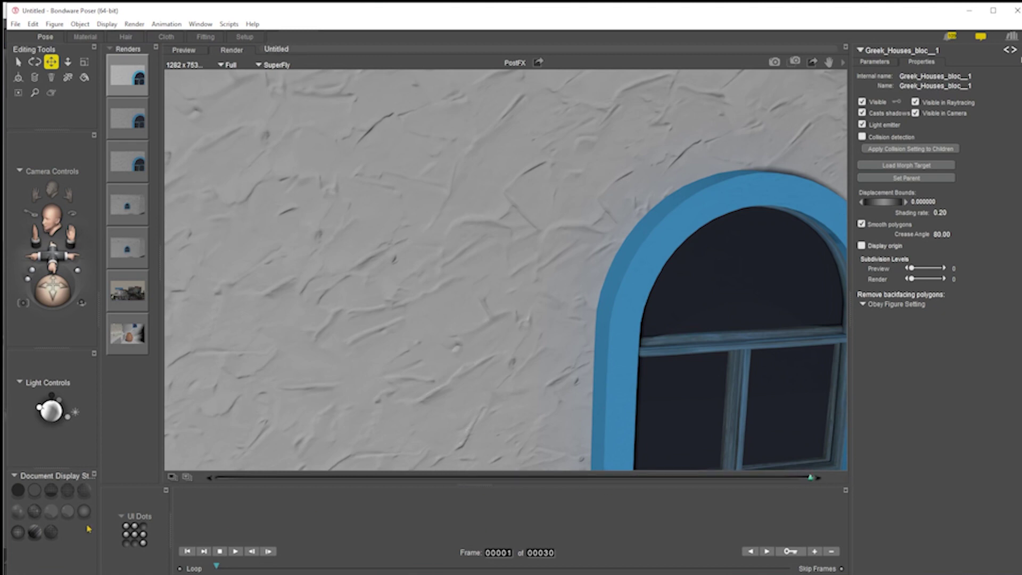
Compare the newest stucco render with the 2023-04-18_15h46m06s render using the render wipe.
left_click(188, 477)
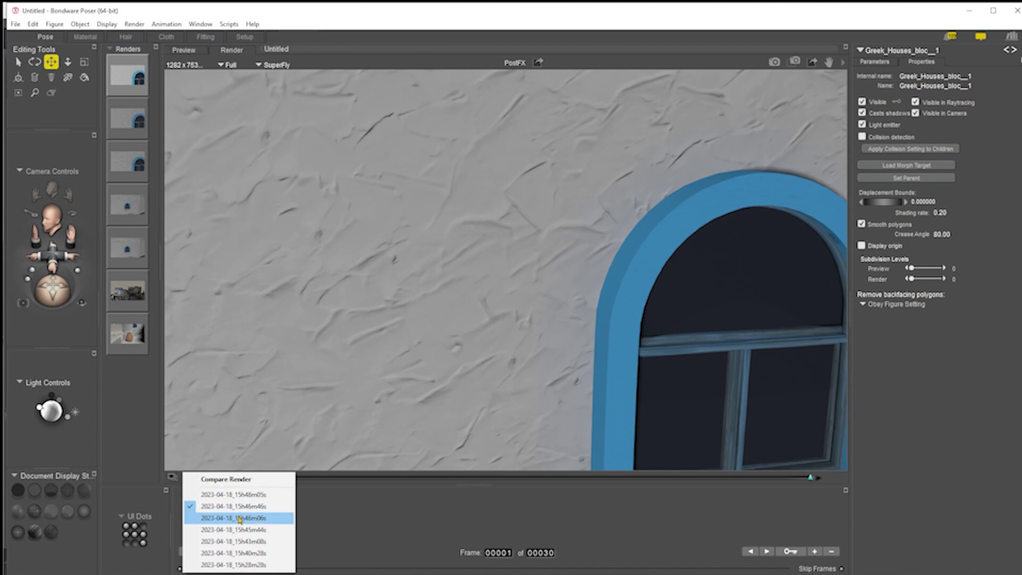
left_click(239, 520)
left_click_drag(794, 478, 310, 475)
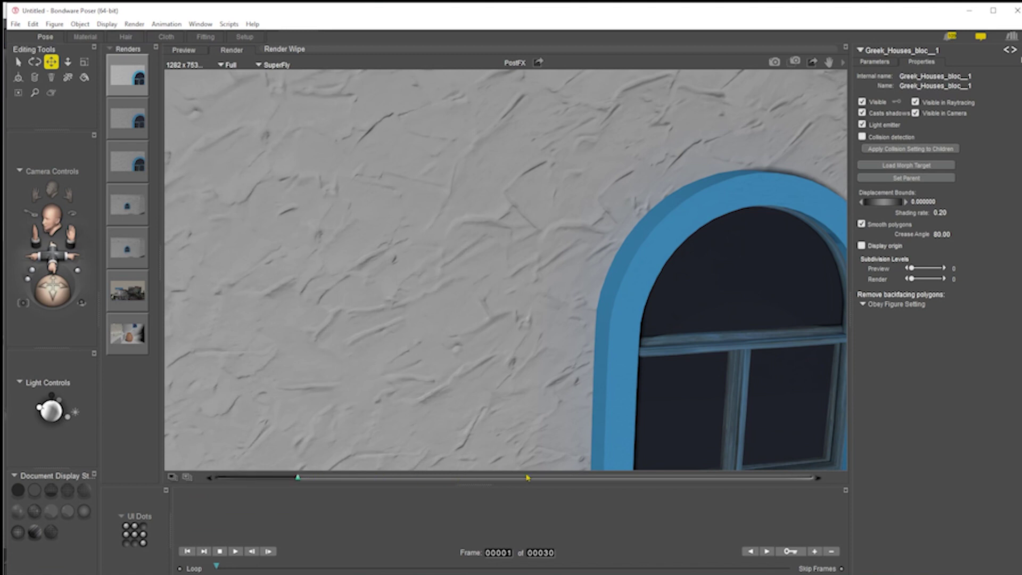
left_click(605, 478)
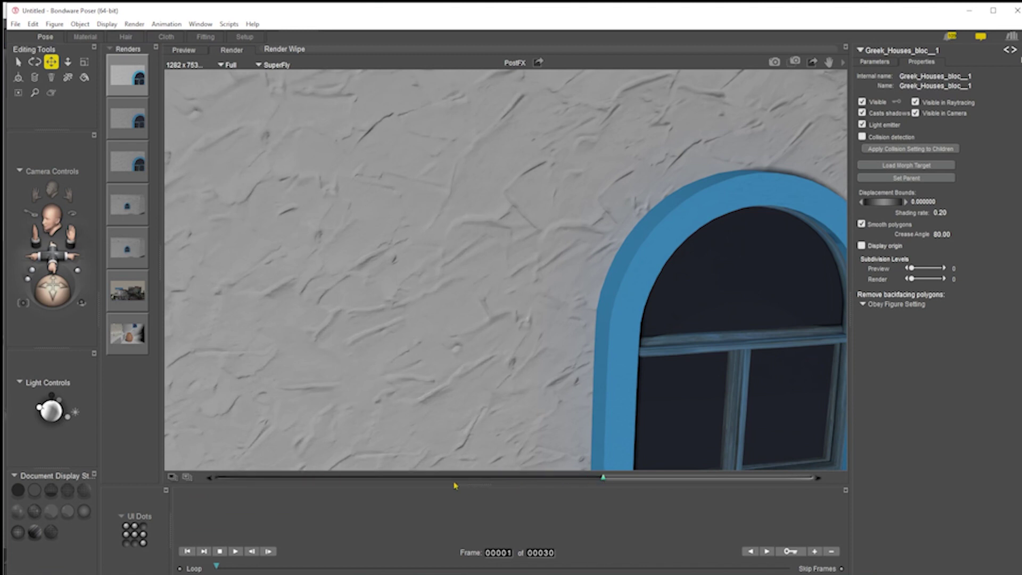
left_click(424, 481)
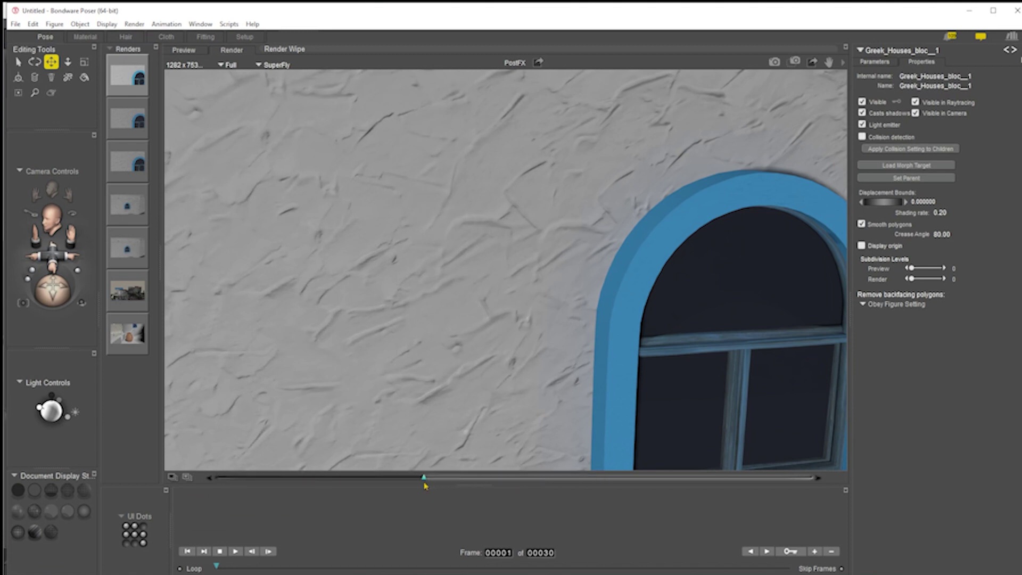
left_click(823, 478)
left_click(559, 477)
left_click(383, 476)
left_click(814, 477)
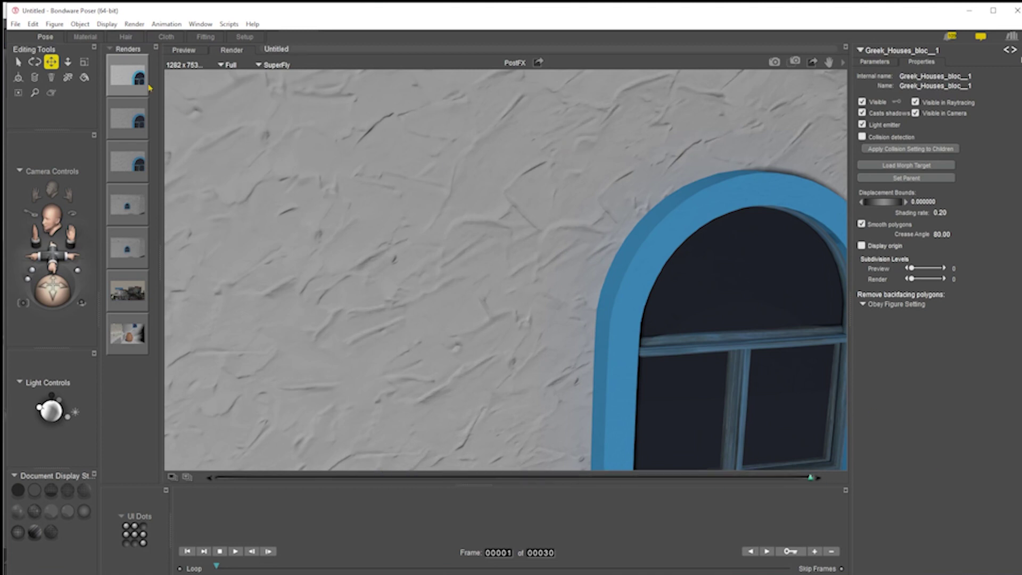
Return to the scene preview and switch the view to Greek_HousesCamera_2.
left_click(184, 49)
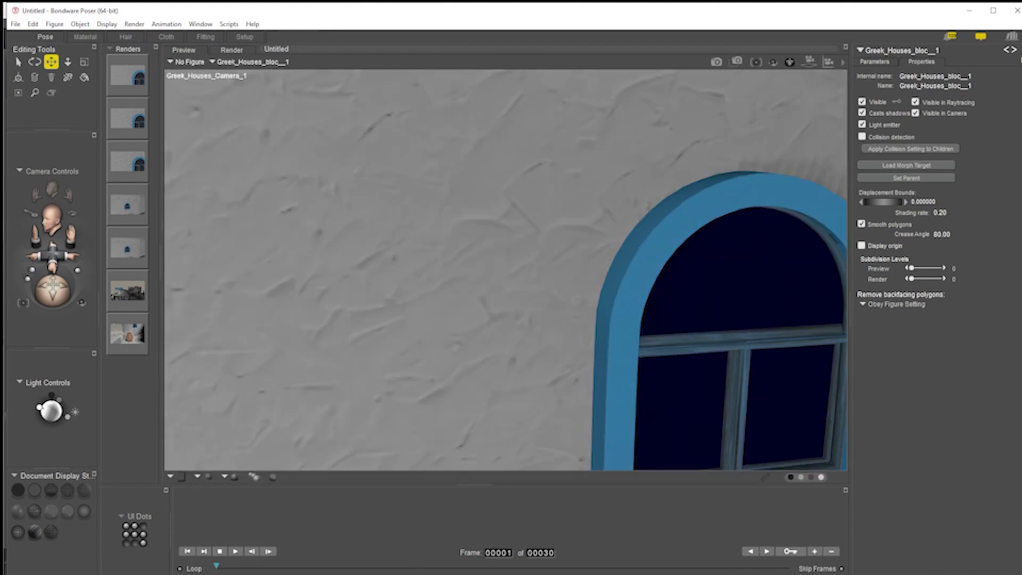
key("ctrl+shift+b")
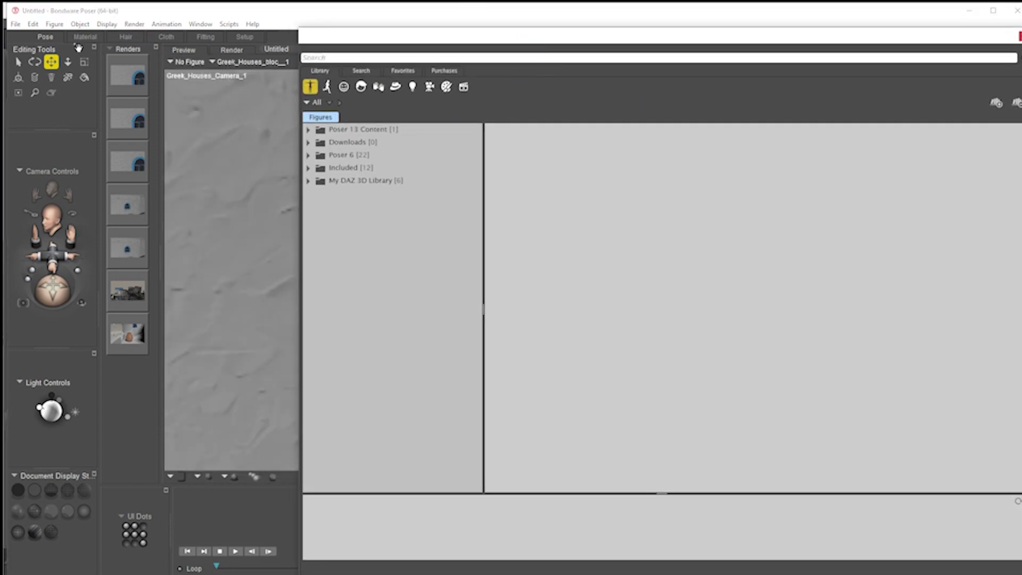
key("ctrl+shift+b")
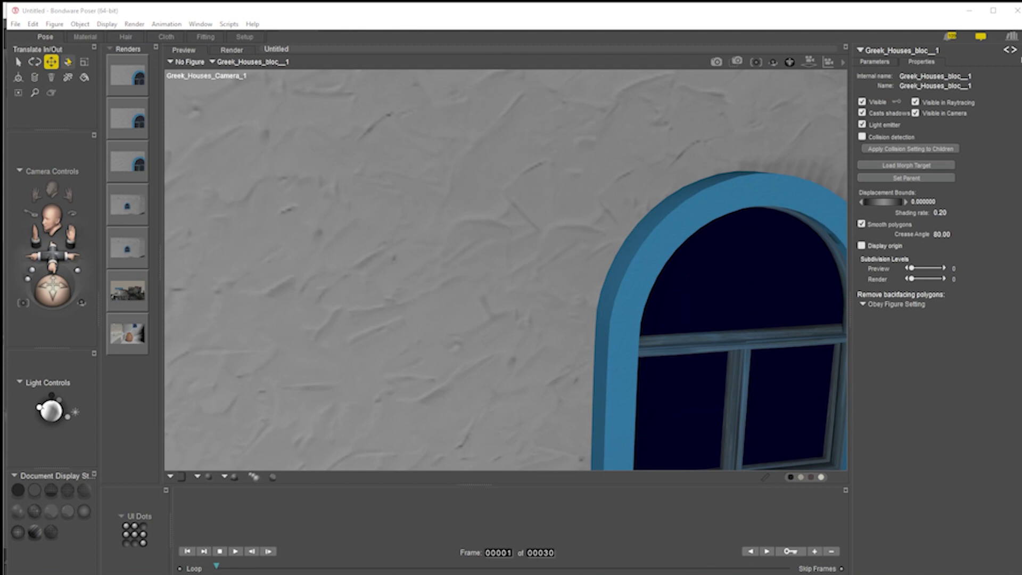
right_click(194, 75)
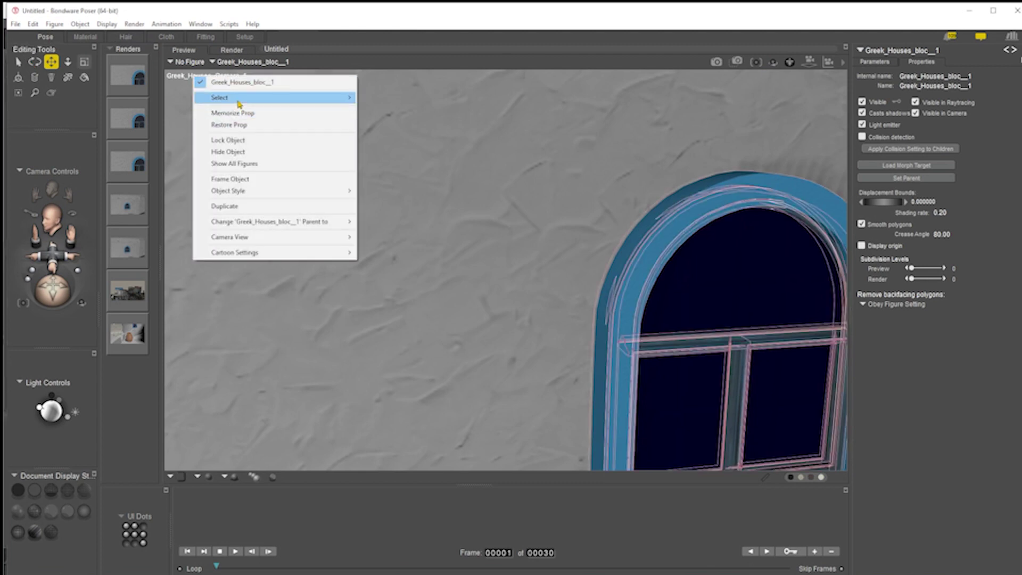
mouse_move(249, 222)
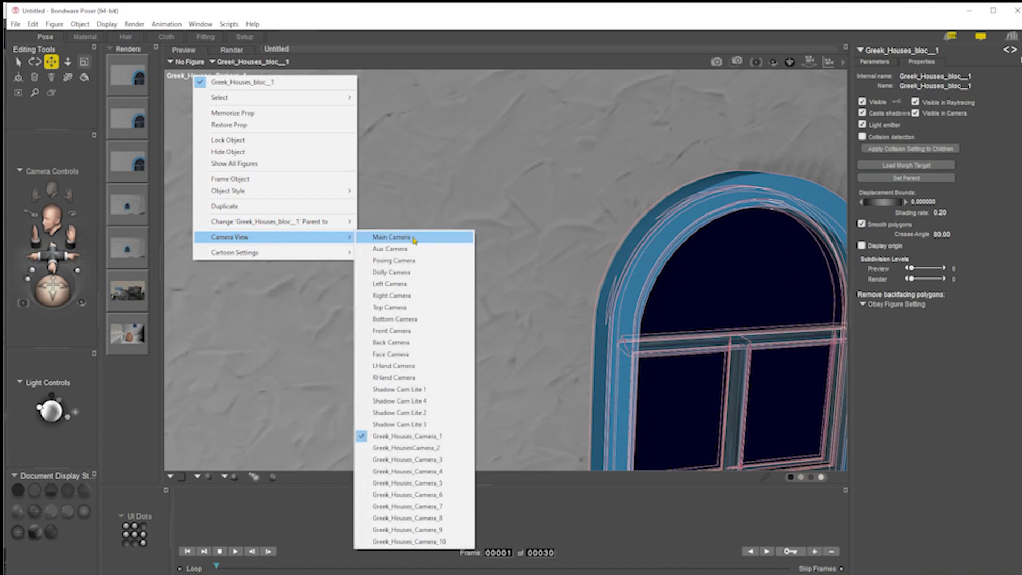
left_click(429, 448)
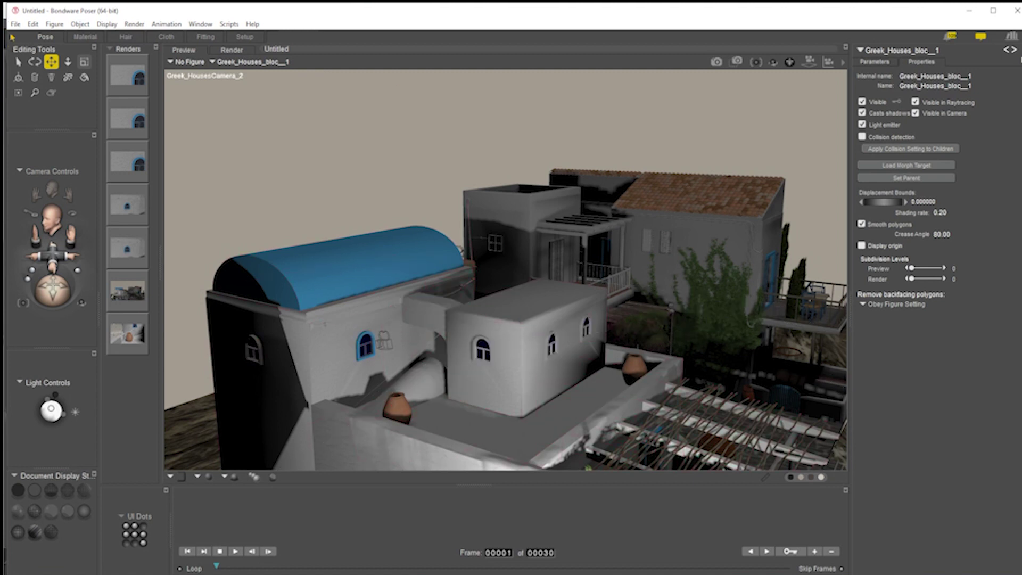
Open the content library and browse the Included scenes for the saved Greek Houses scene.
left_click(1010, 36)
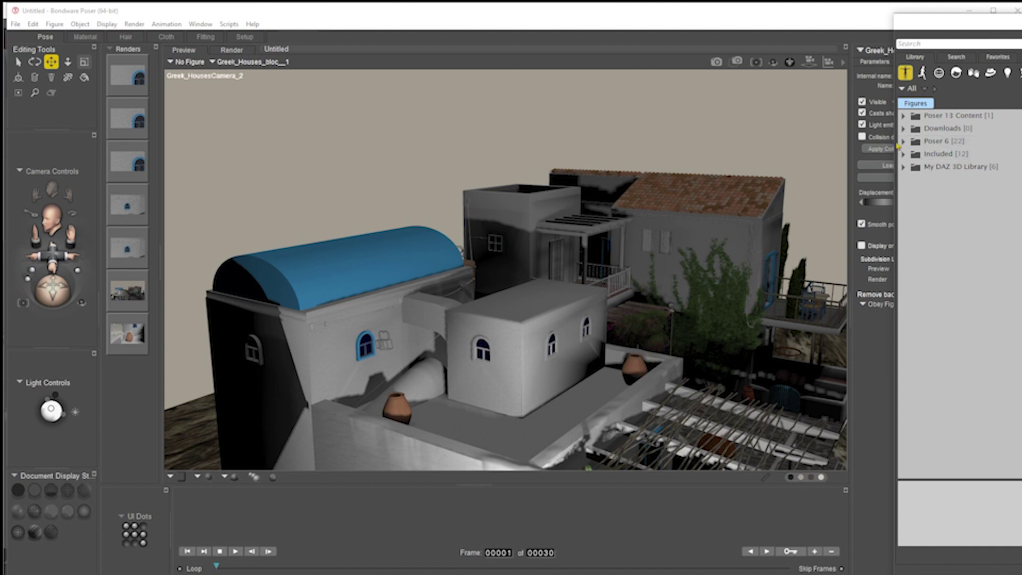
left_click_drag(995, 10, 437, 18)
left_click(444, 65)
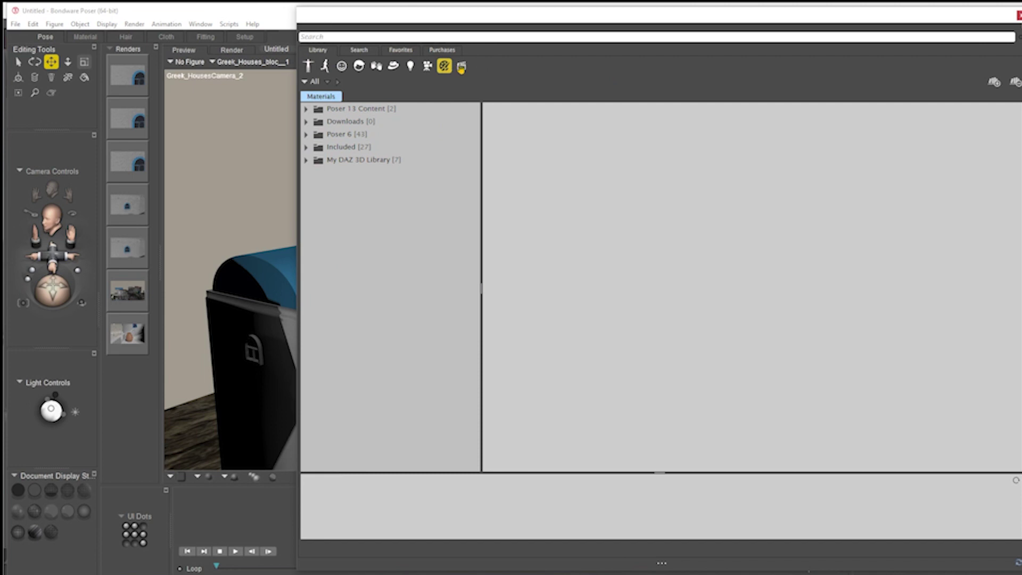
left_click(461, 67)
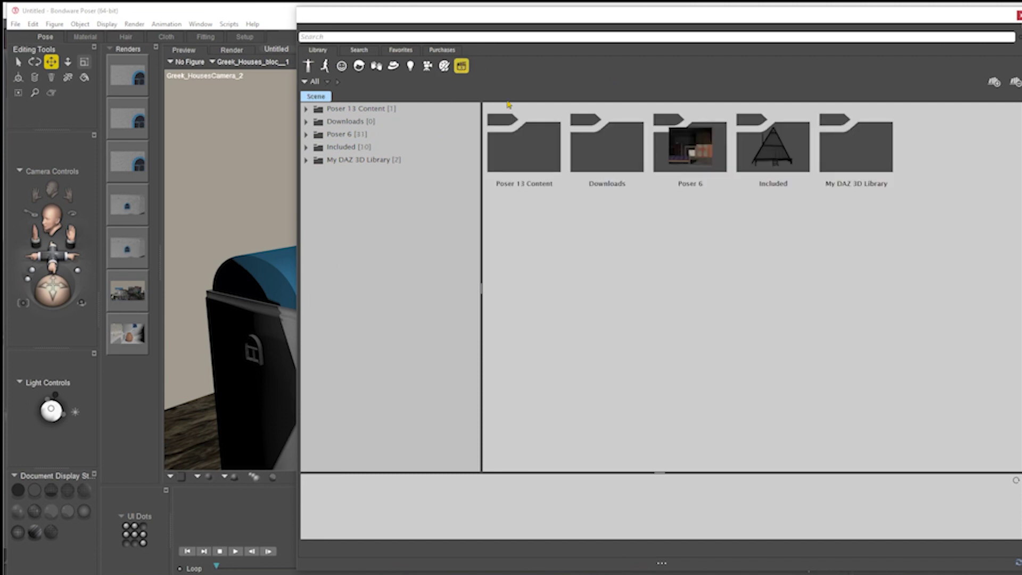
left_click(350, 147)
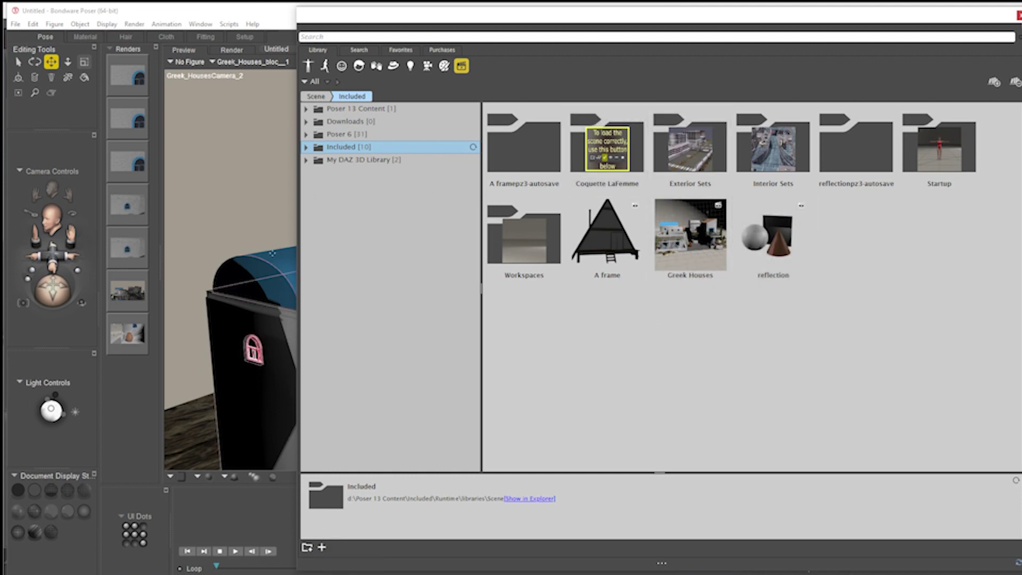
double_click(694, 238)
left_click(1014, 50)
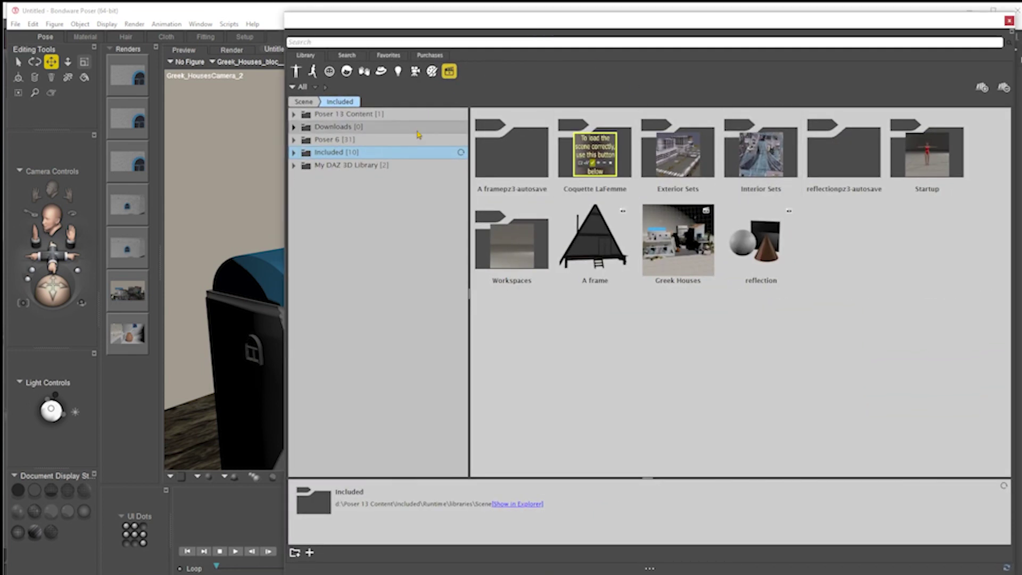
Switch the library to the Props category and show the contents of its Included folder.
left_click(381, 71)
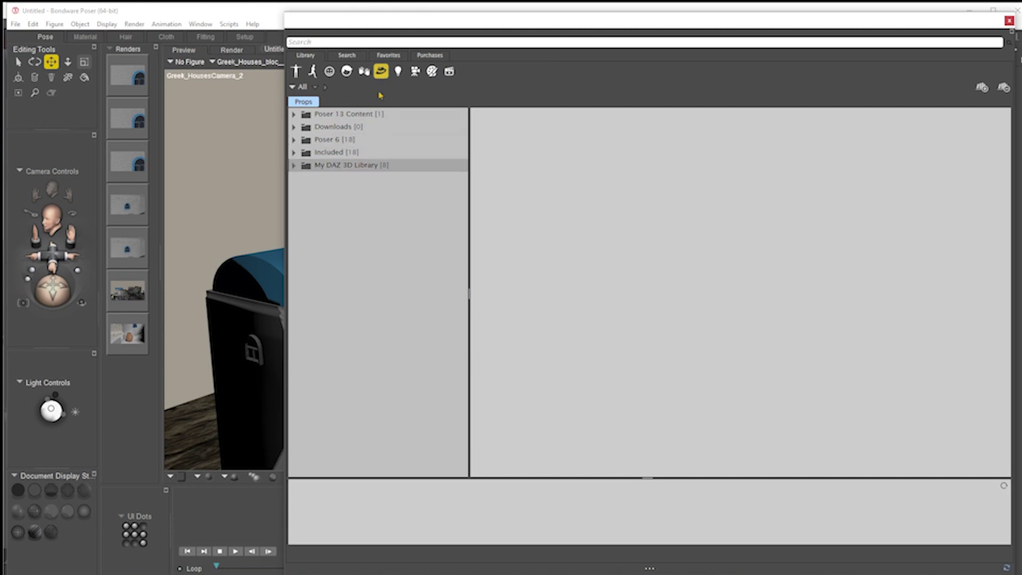
mouse_move(436, 32)
left_mouse_down()
mouse_move(813, 24)
mouse_move(794, 12)
mouse_move(424, 33)
left_mouse_up()
left_click(306, 162)
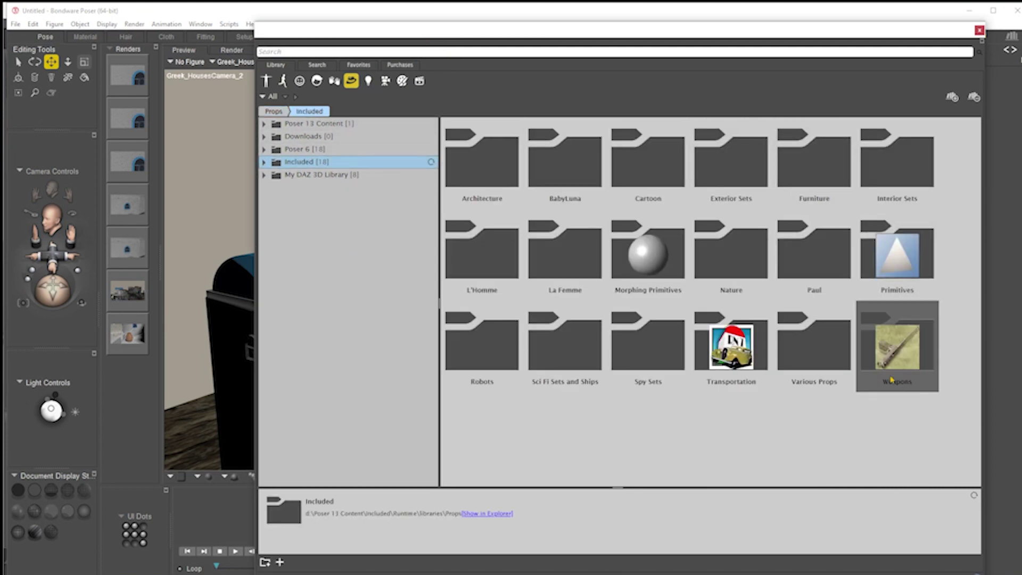